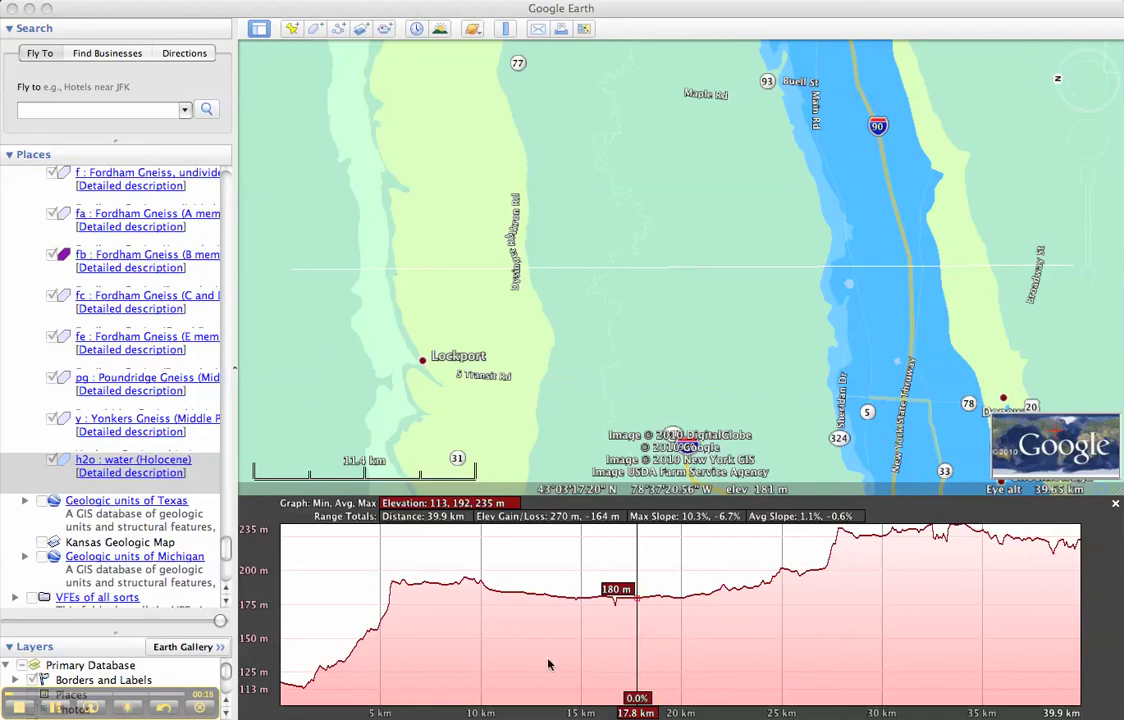
- Trace the path's elevation profile near Lockport, then switch to the virtualfieldwork.org Welcome page
click(642, 660)
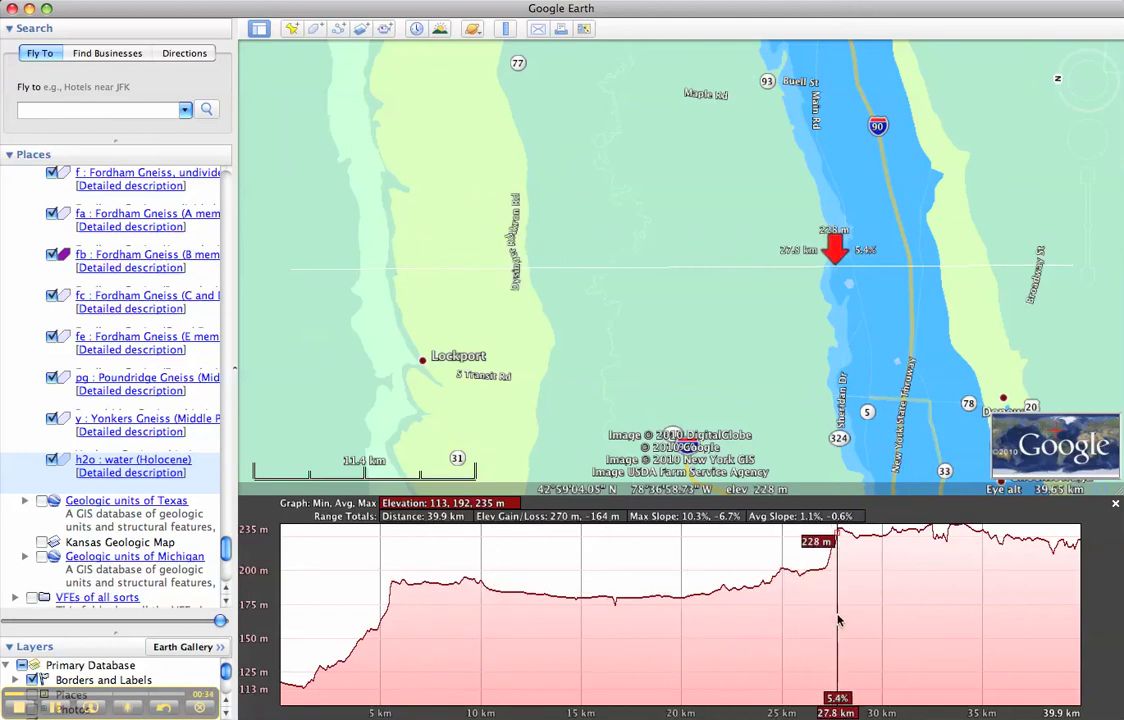
click(55, 707)
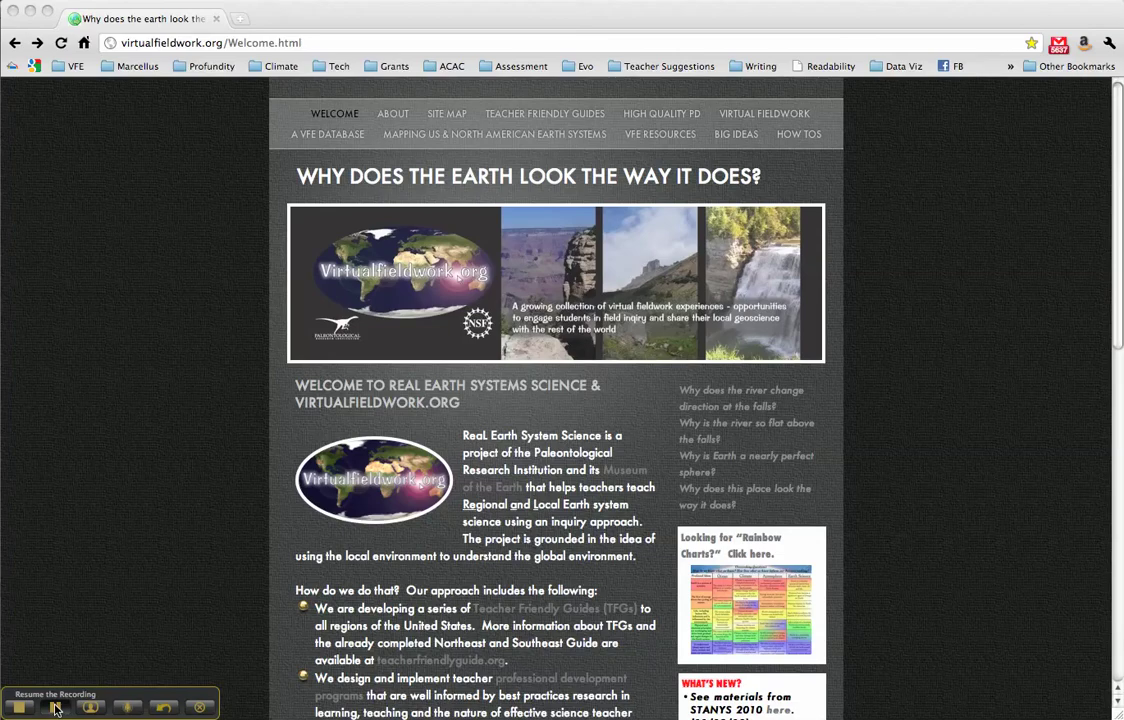
- Go through VFE Resources and Data & Map Sources to the Digital Geologic Maps of US States link
click(55, 707)
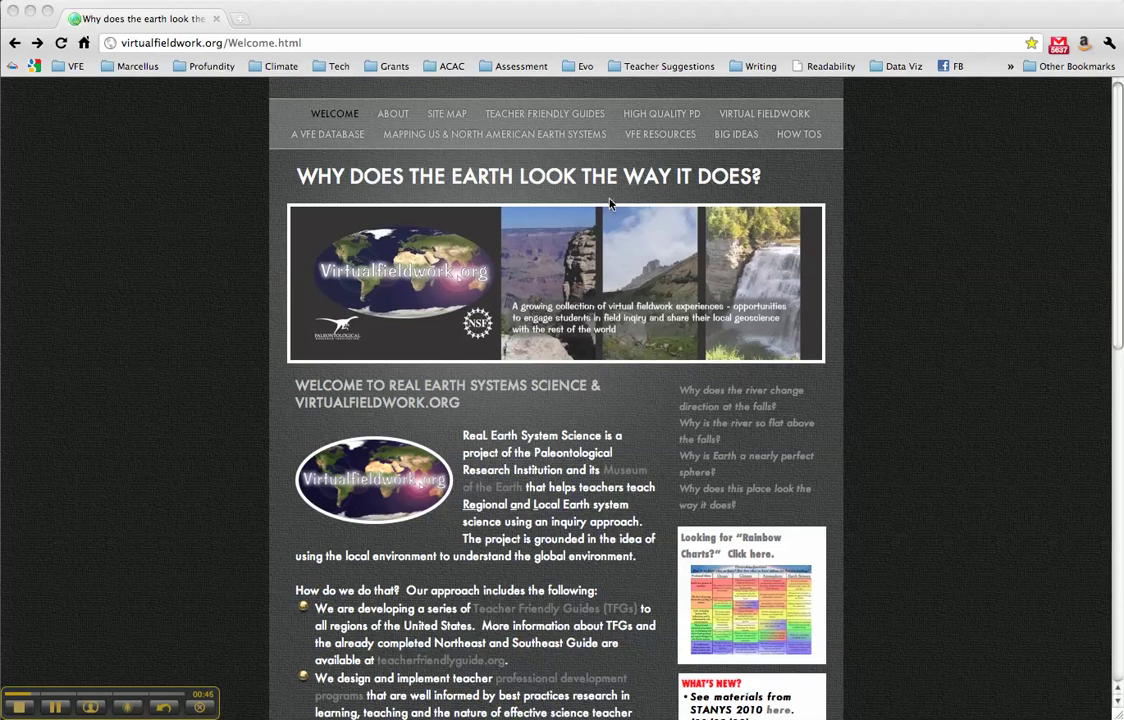
click(650, 137)
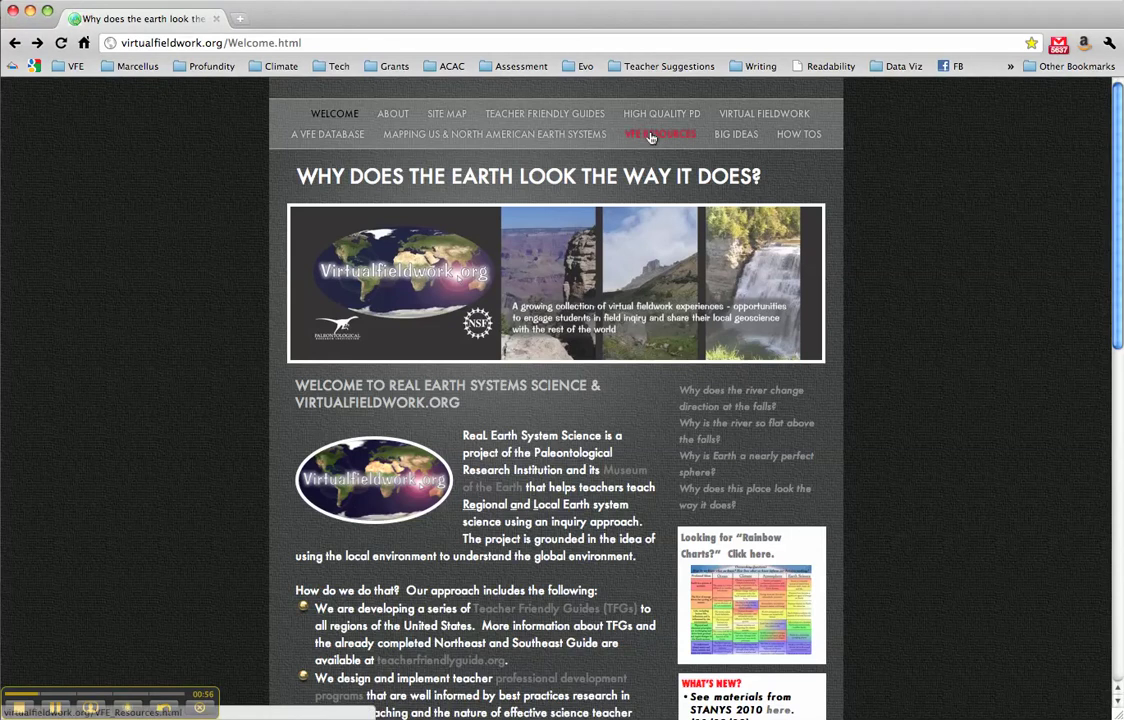
click(650, 137)
scroll(803, 272, down, 5)
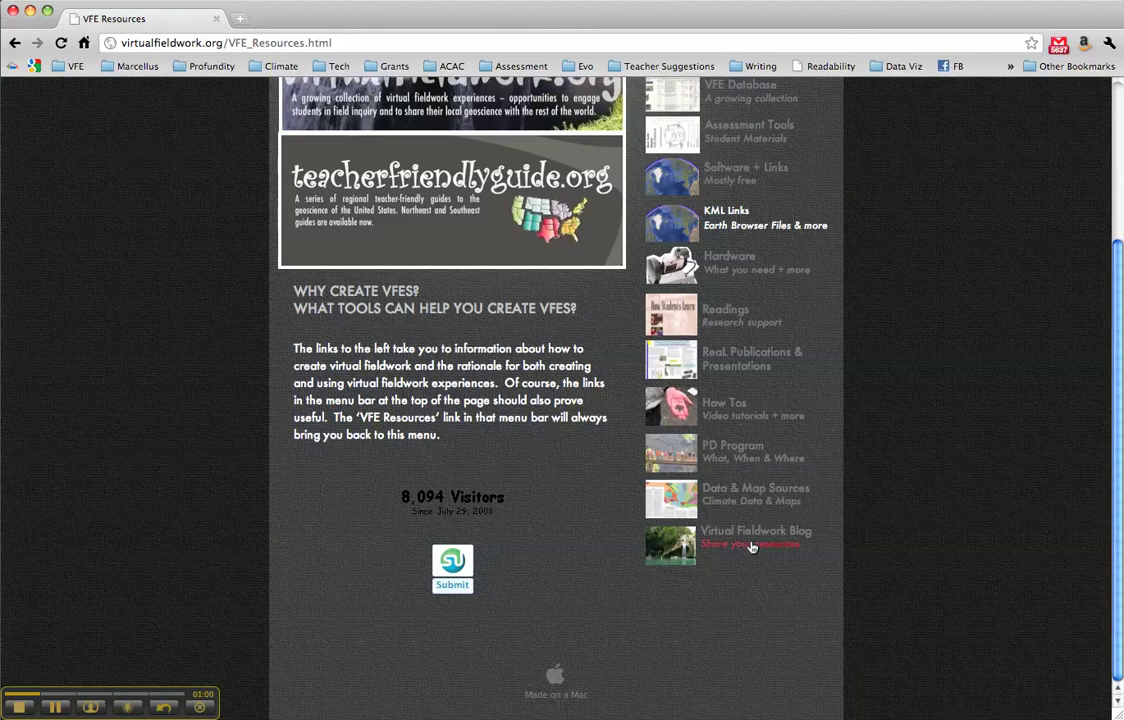
click(740, 492)
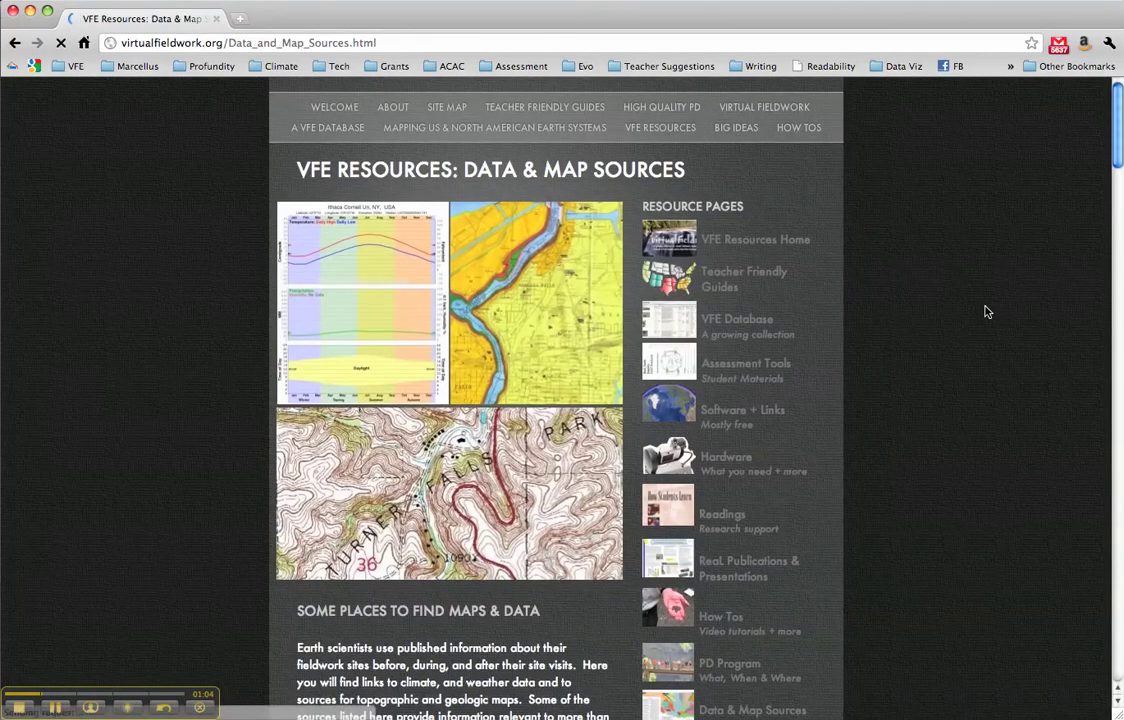
scroll(986, 312, down, 10)
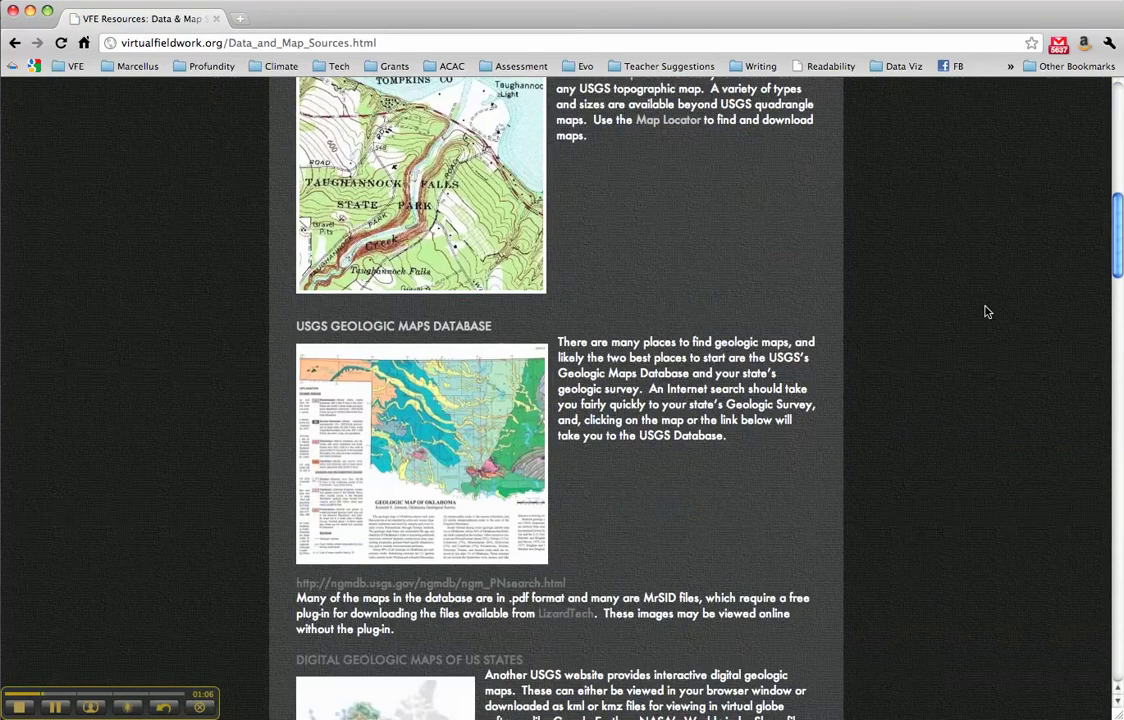
scroll(986, 312, down, 5)
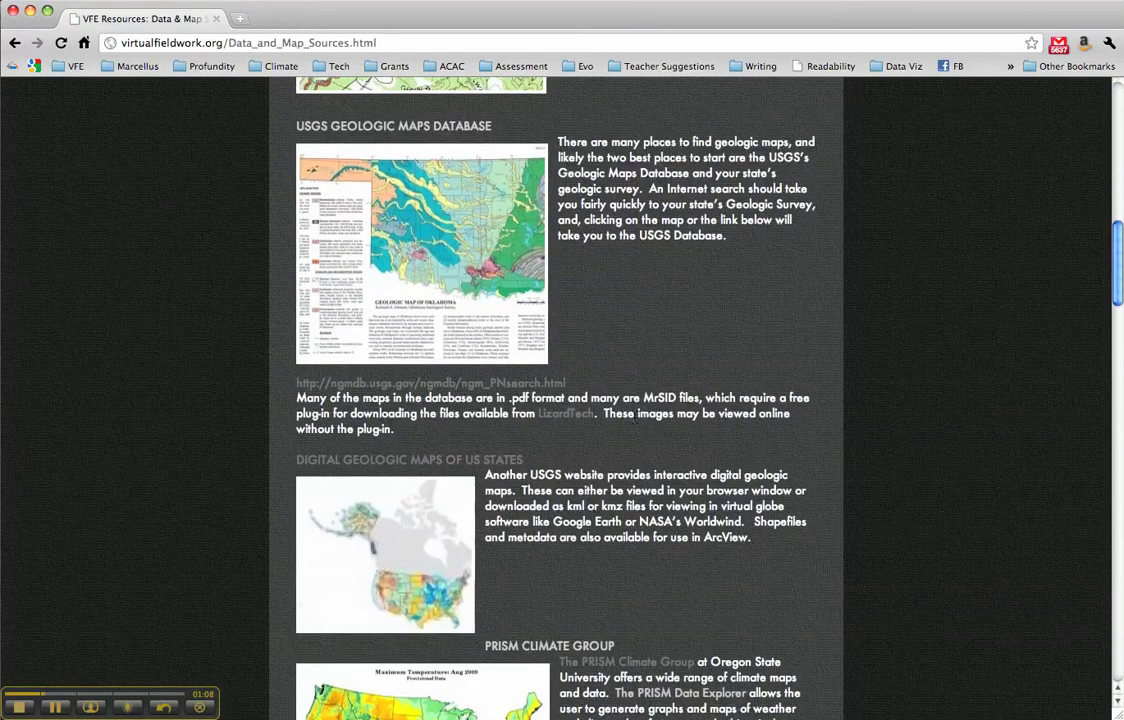
click(453, 465)
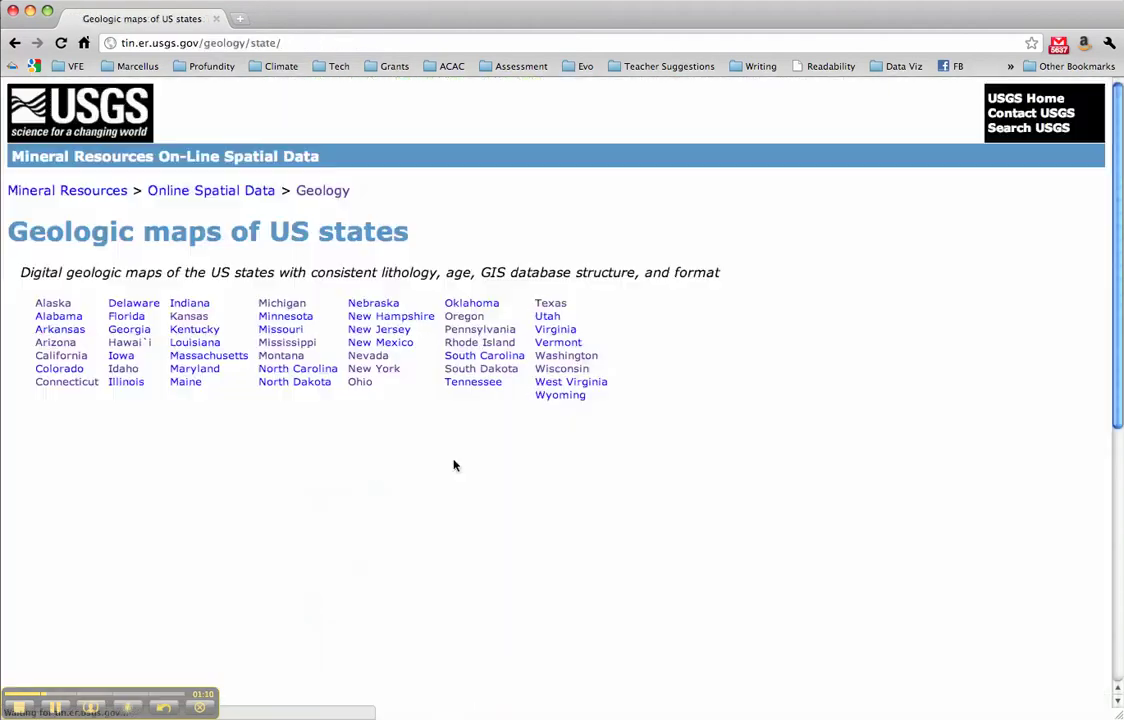
- Scroll down through the USGS geologic maps of US states page
scroll(730, 386, down, 3)
scroll(732, 388, down, 4)
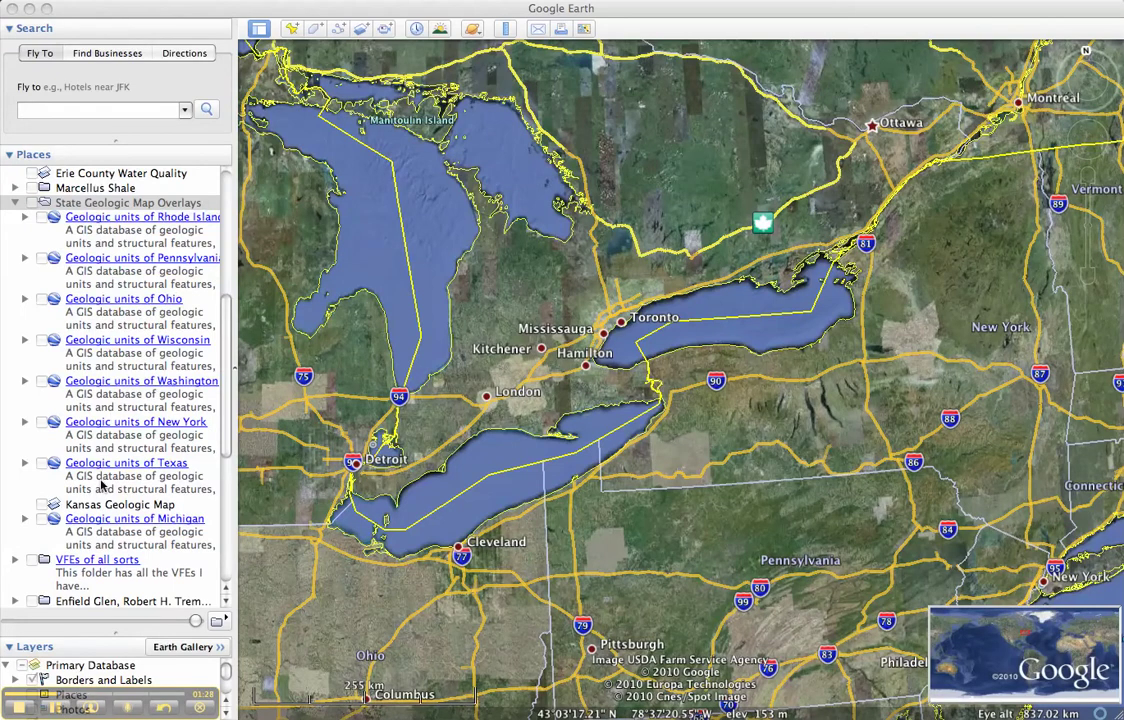
- Enable and expand Geologic units of New York, zoom onto the state, and open the Dct balloon
click(42, 423)
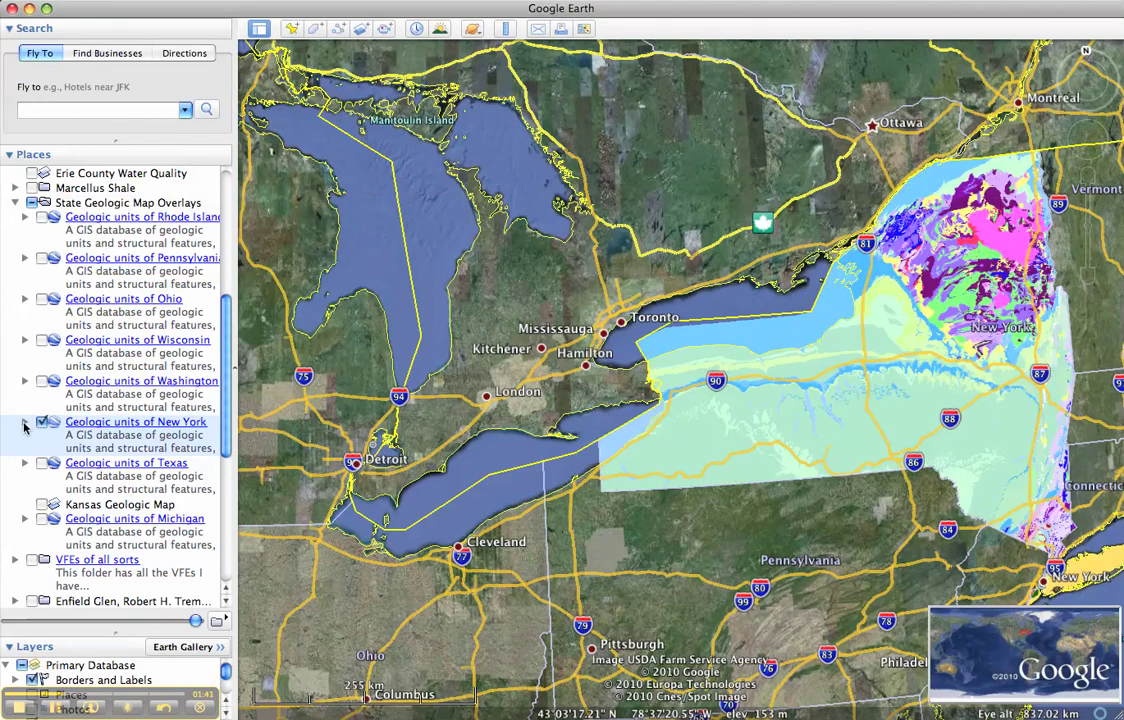
click(25, 423)
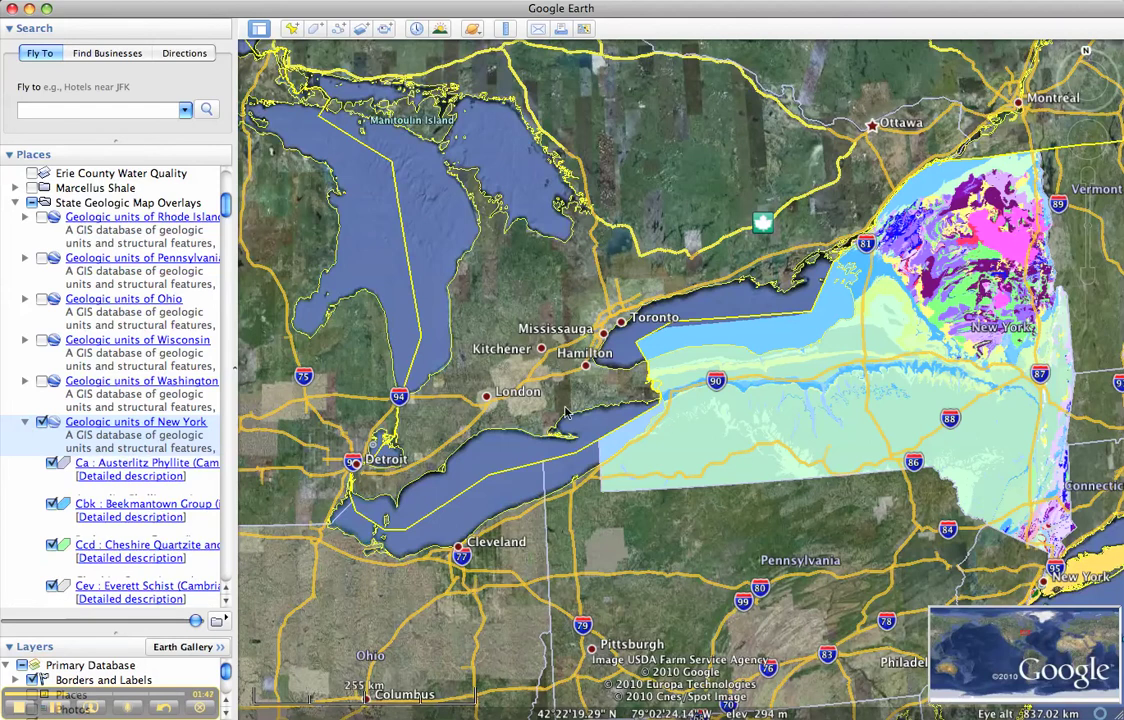
key(Right)
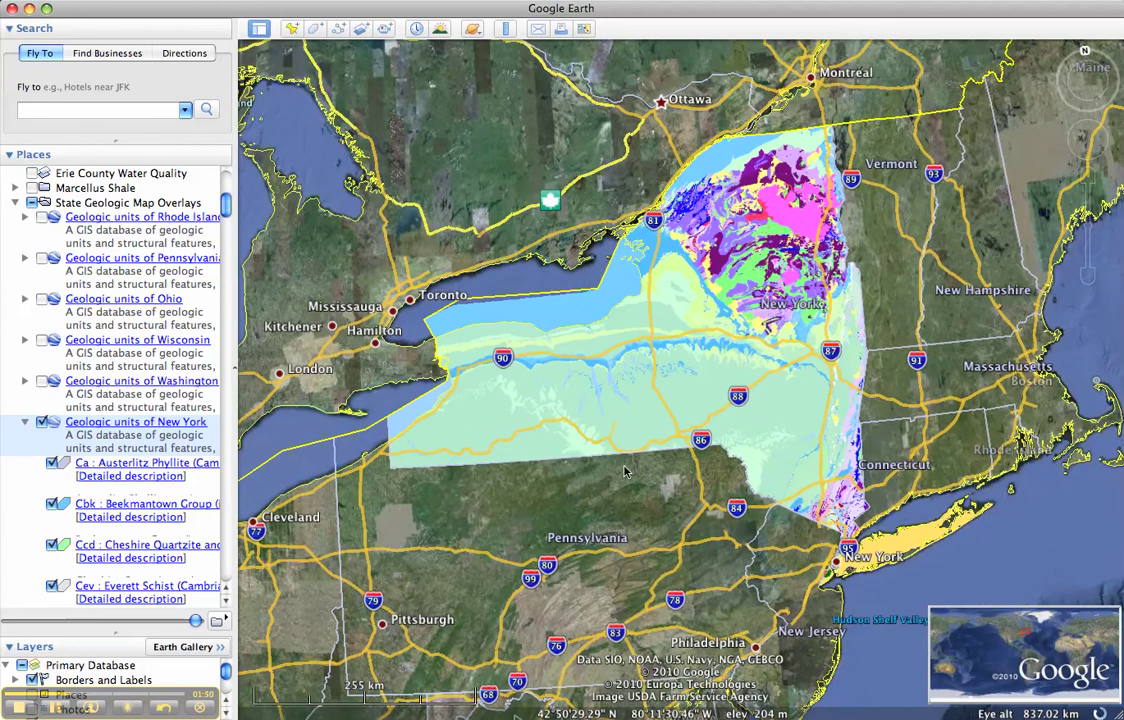
key(Page_Up)
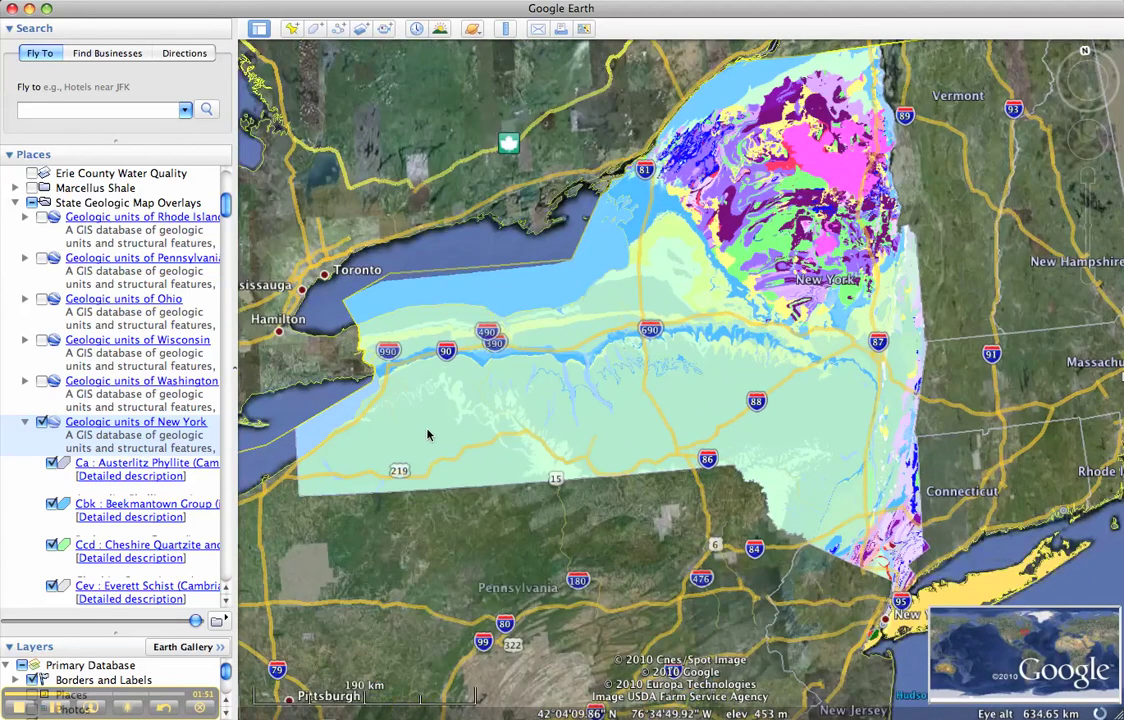
click(419, 434)
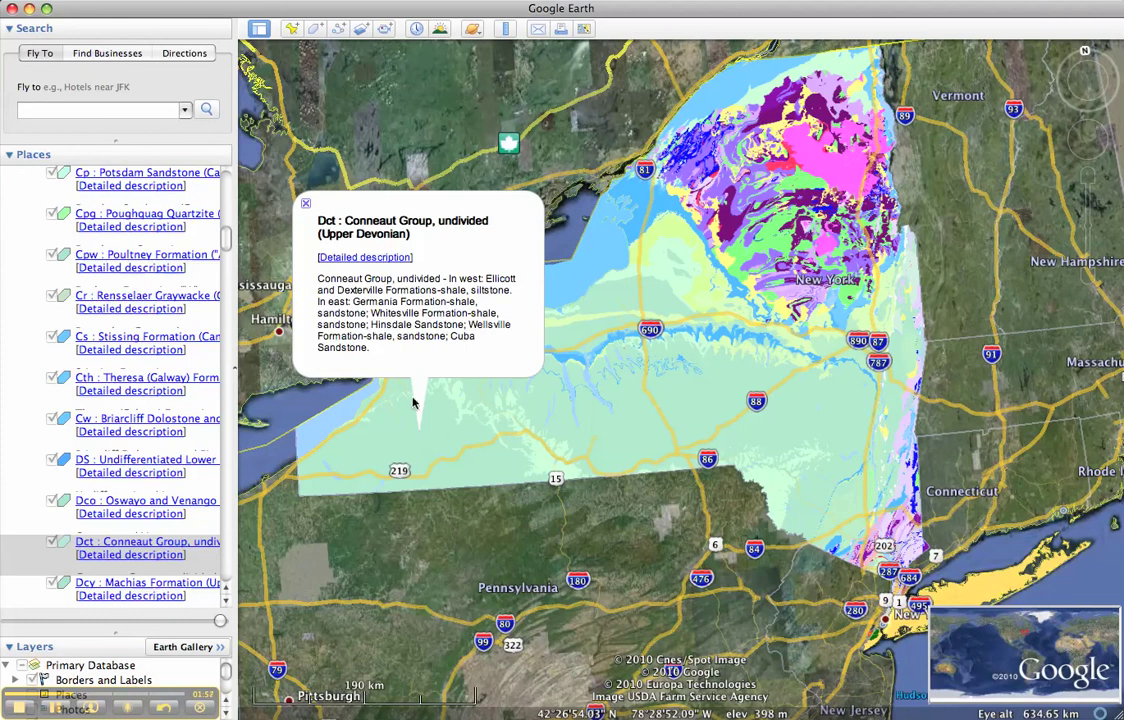
- Read the Conneaut Group's detailed description, toggle the Dct layer off and on twice, and adjust transparency
click(365, 258)
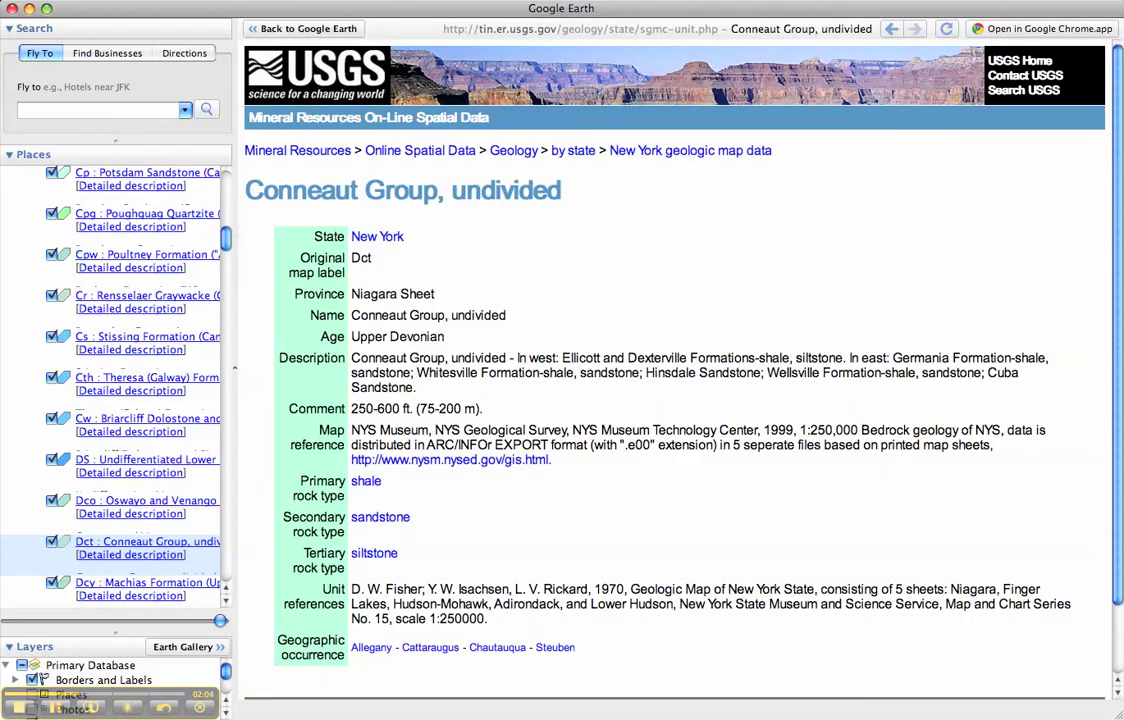
click(322, 31)
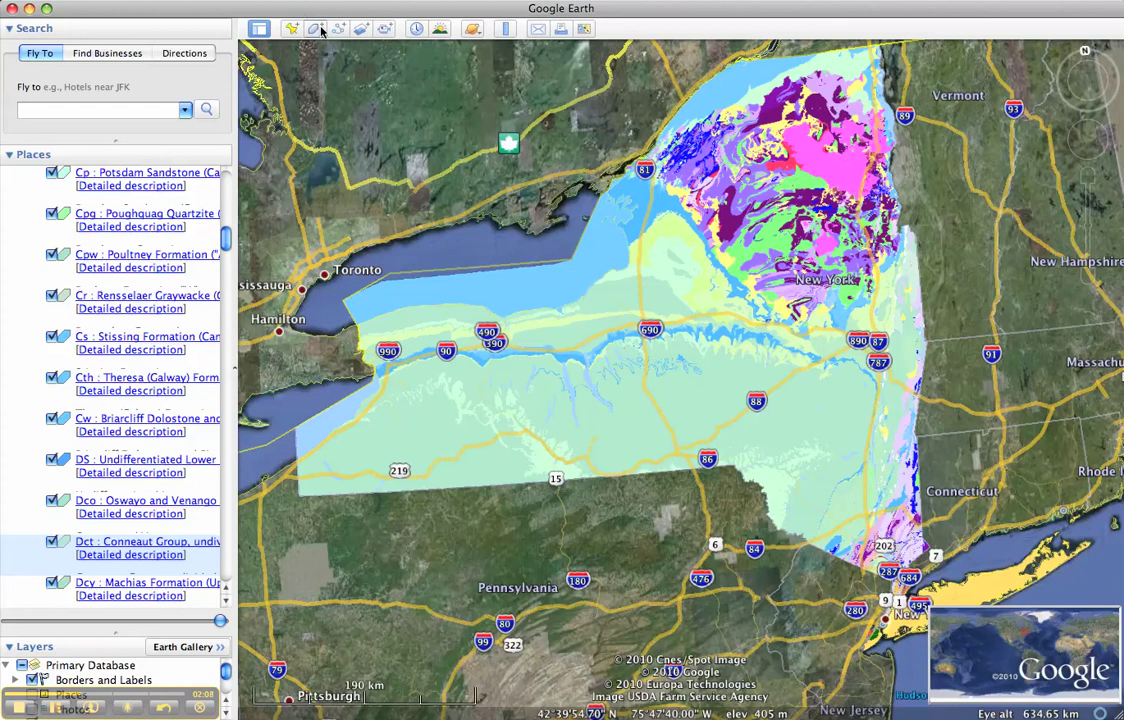
click(52, 542)
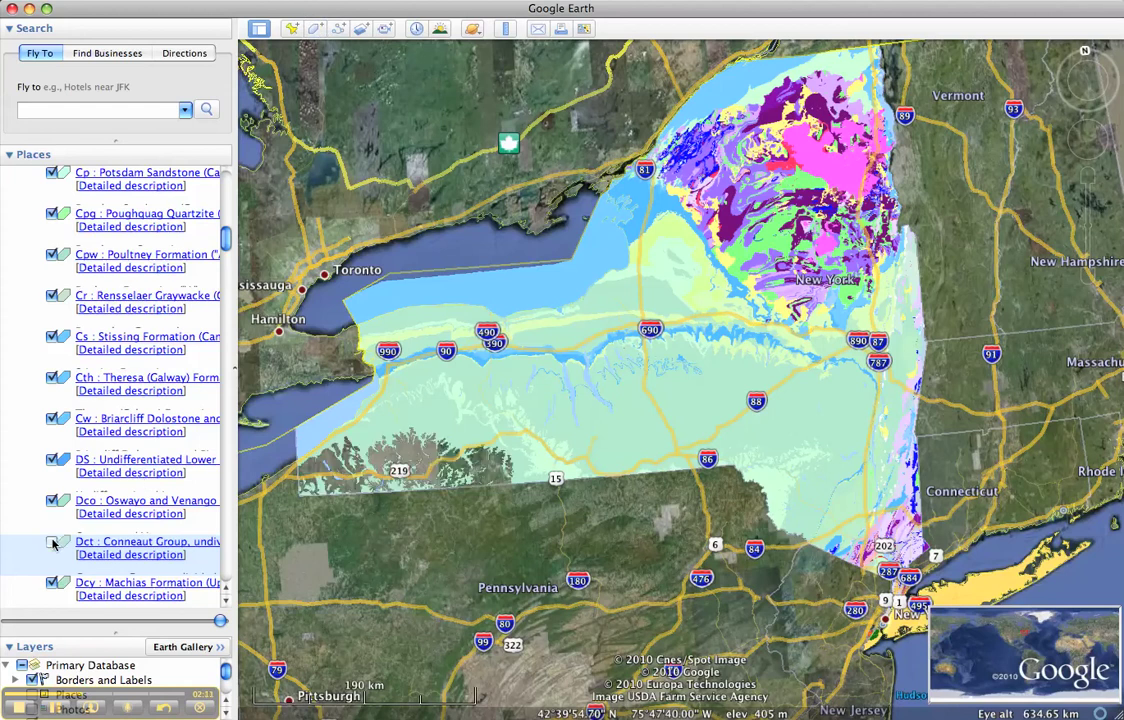
click(52, 542)
click(52, 542)
click(52, 542)
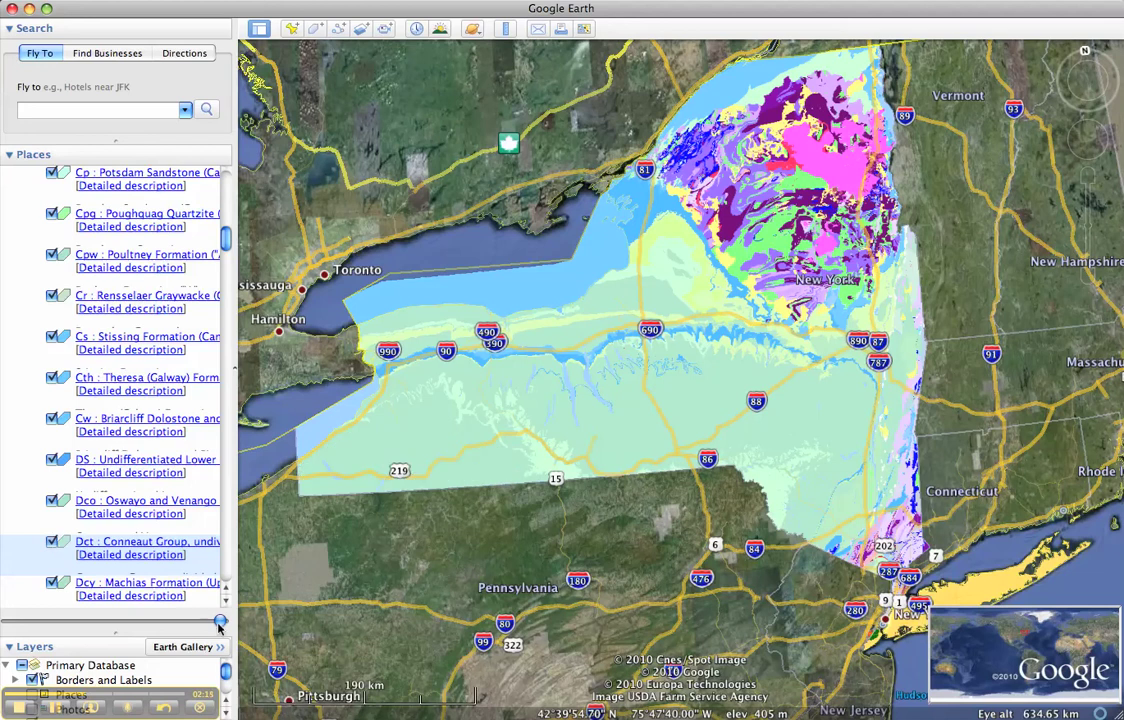
mouse_move(219, 622)
mouse_down()
mouse_move(100, 622)
mouse_move(220, 621)
mouse_up()
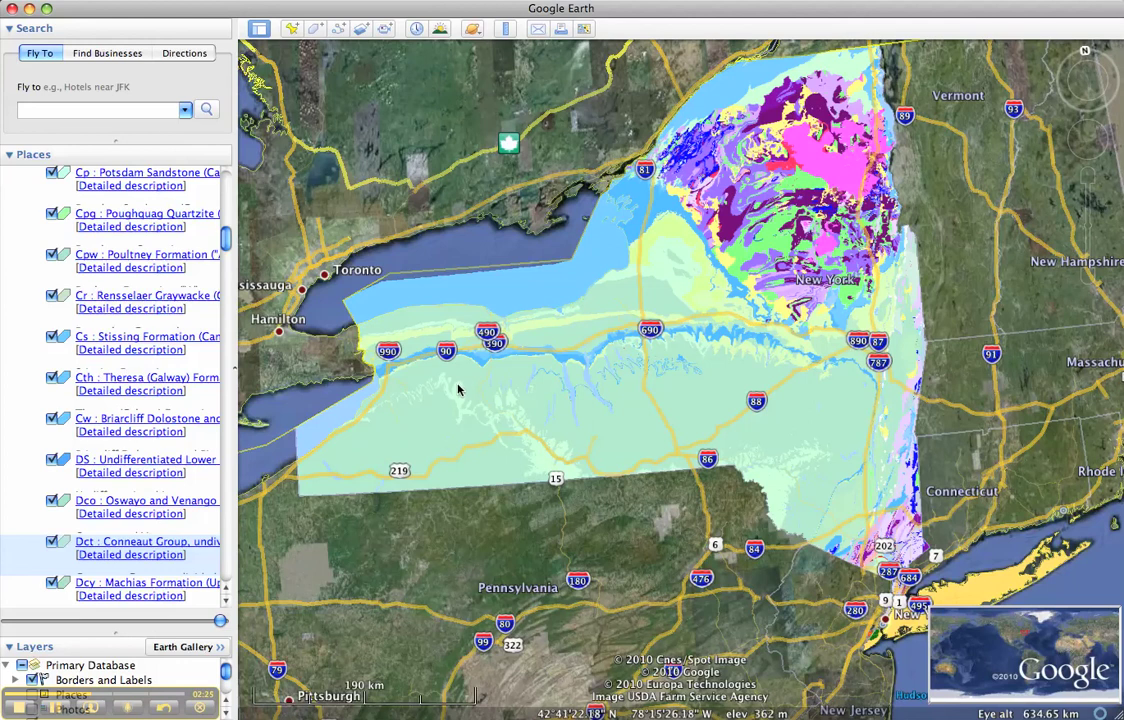
- Zoom to about 138 km eye altitude and frame the Buffalo–Rochester stretch of western New York
scroll(432, 395, up, 5)
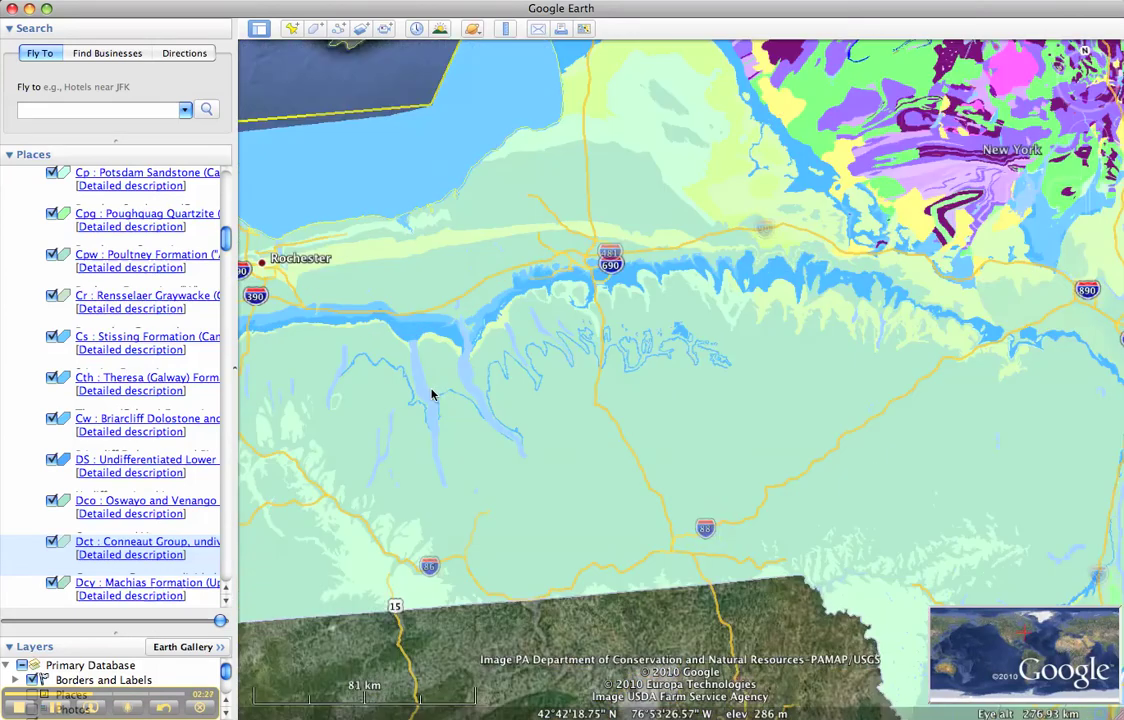
drag(494, 409, 740, 441)
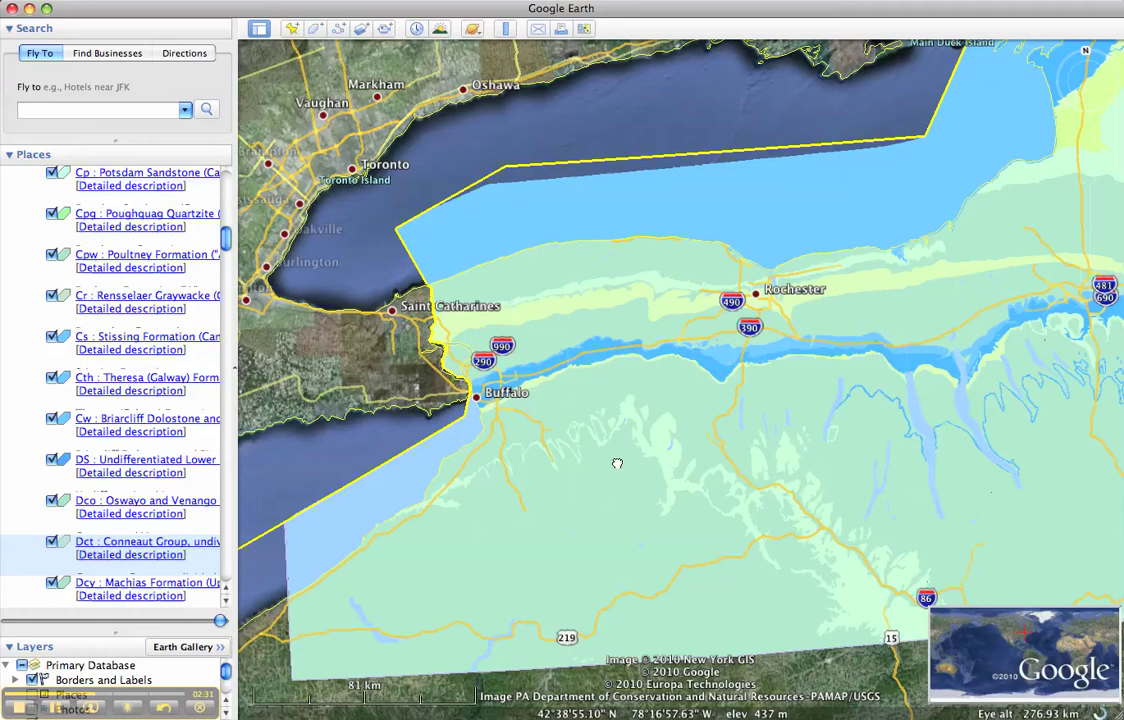
scroll(617, 466, up, 3)
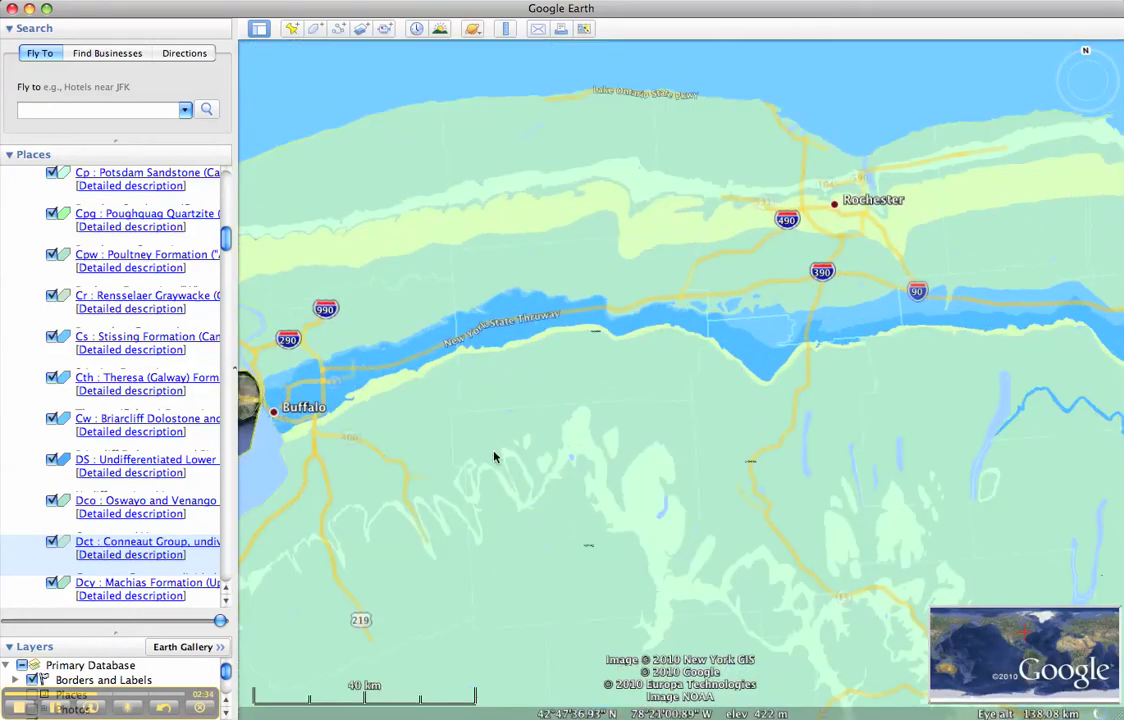
drag(472, 474, 522, 416)
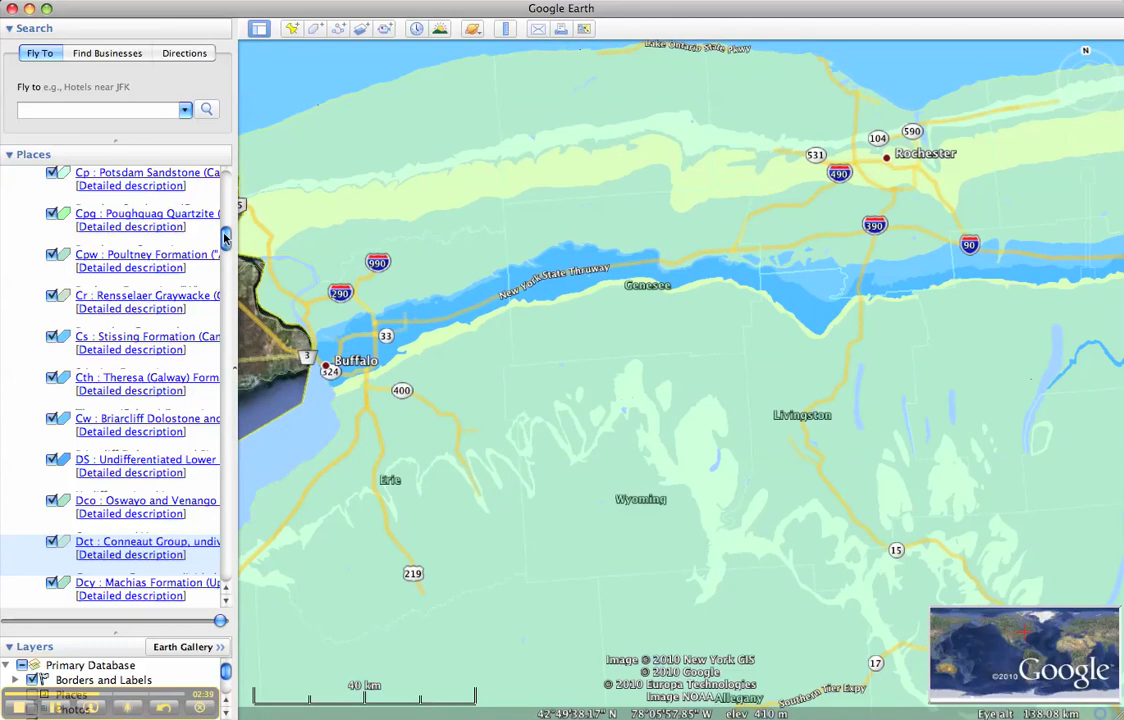
drag(226, 237, 226, 190)
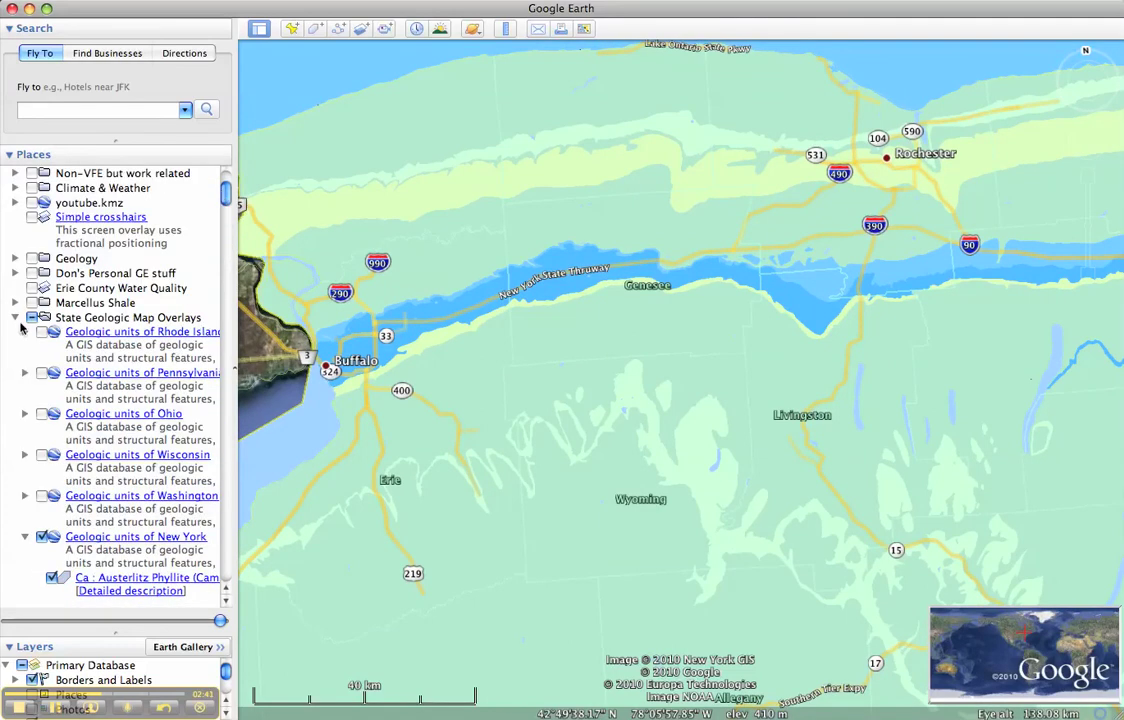
- Collapse State Geologic Map Overlays and select Temporary Places to hold the new path
click(15, 318)
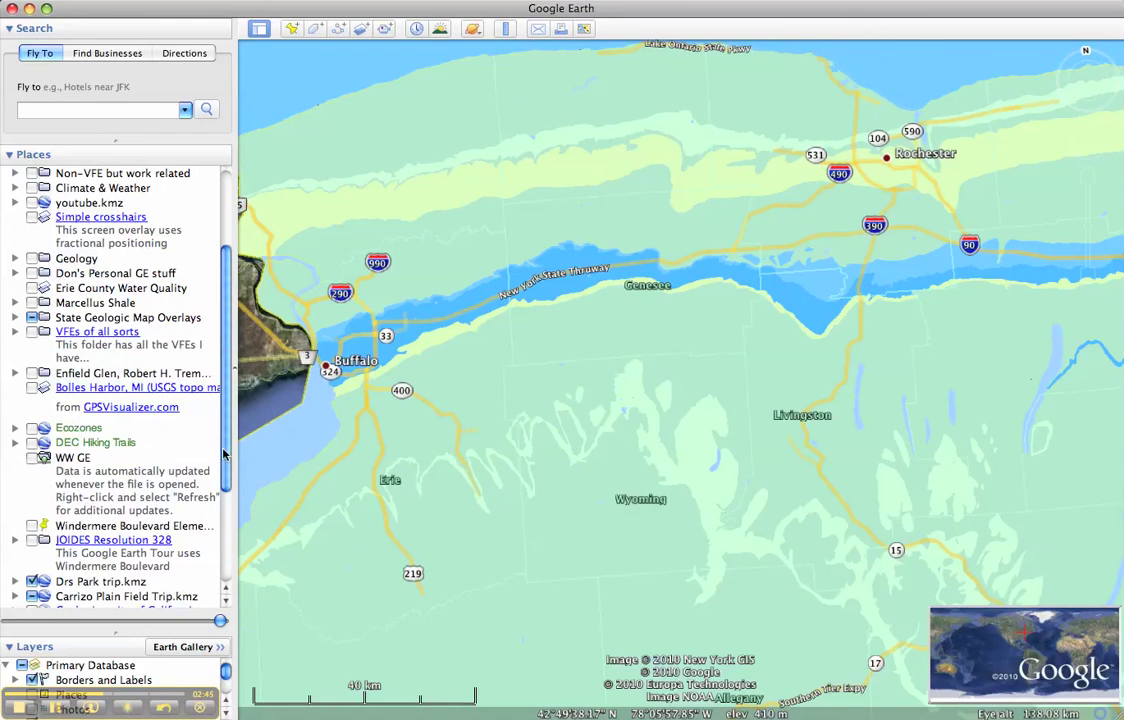
scroll(220, 420, down, 3)
click(101, 580)
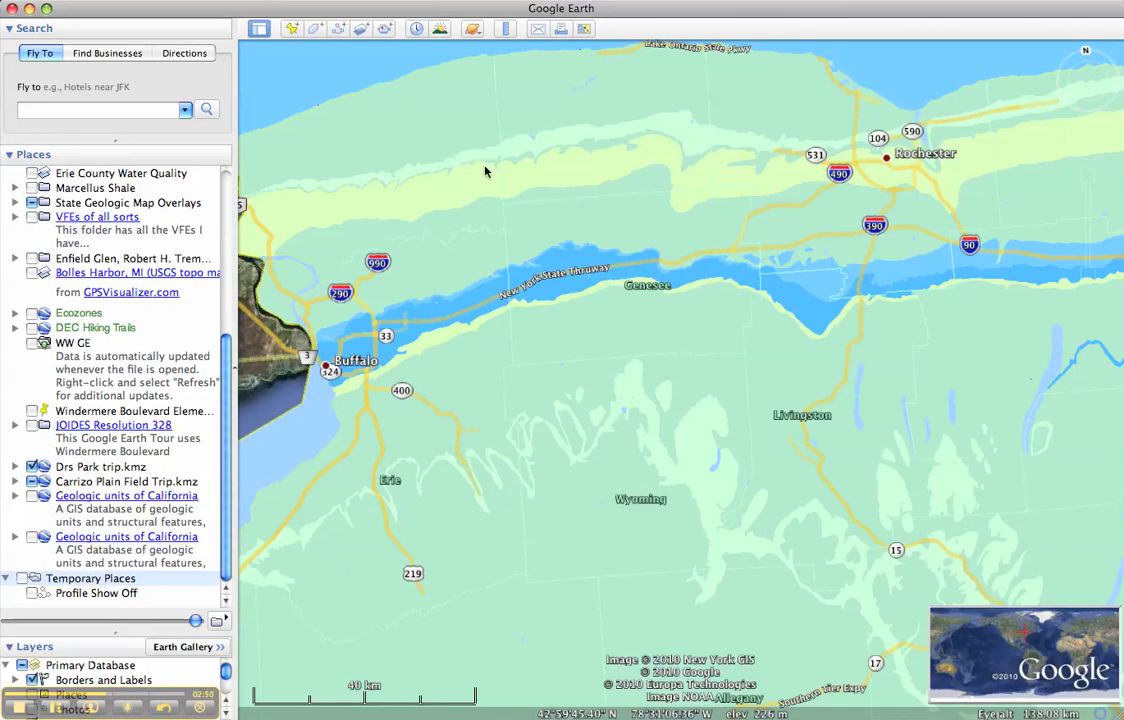
- Draw a two-point north–south path across the blue band and name it 'Profile Show Off'
click(337, 29)
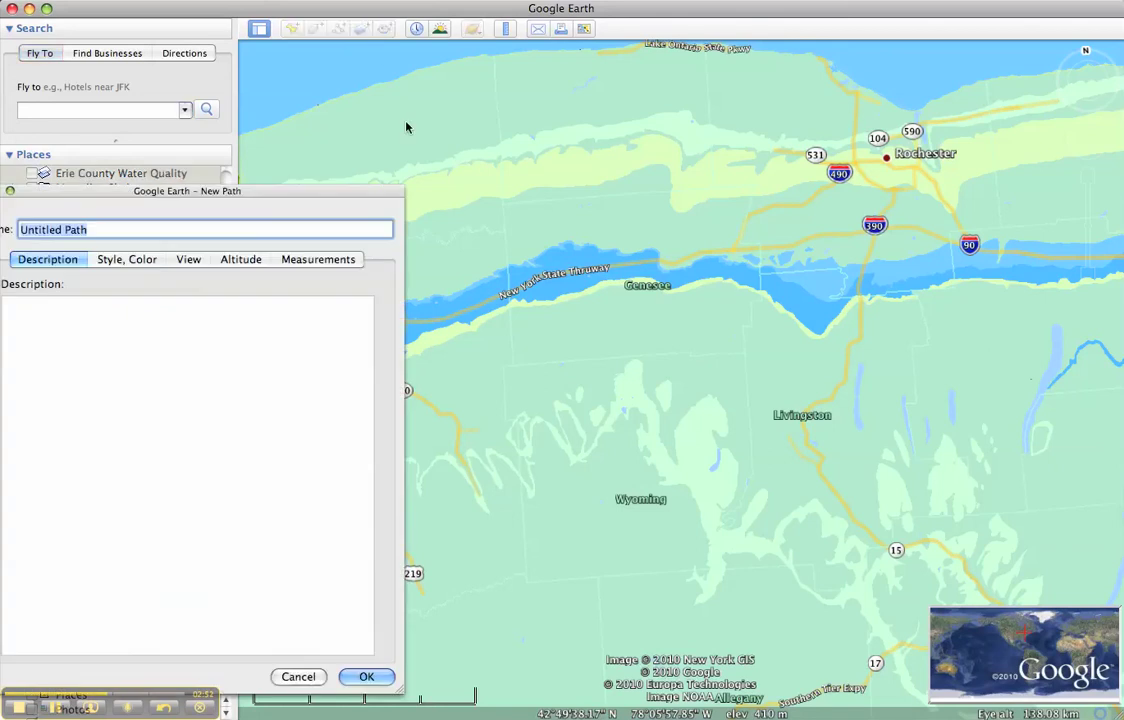
click(481, 121)
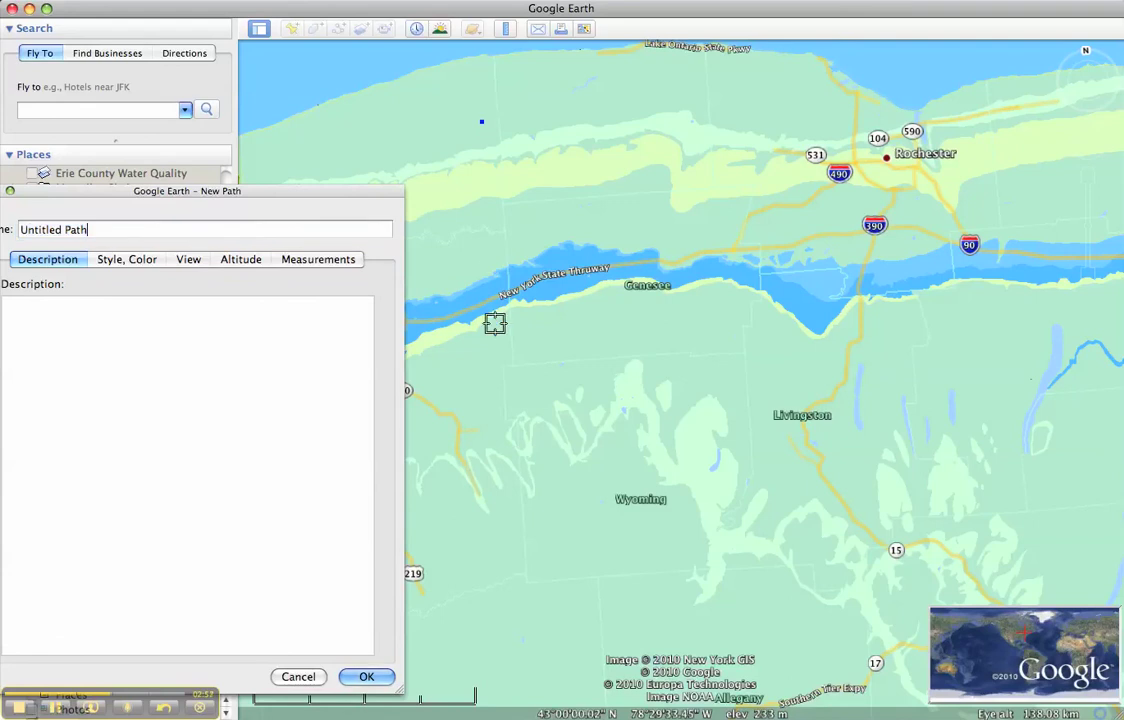
click(496, 345)
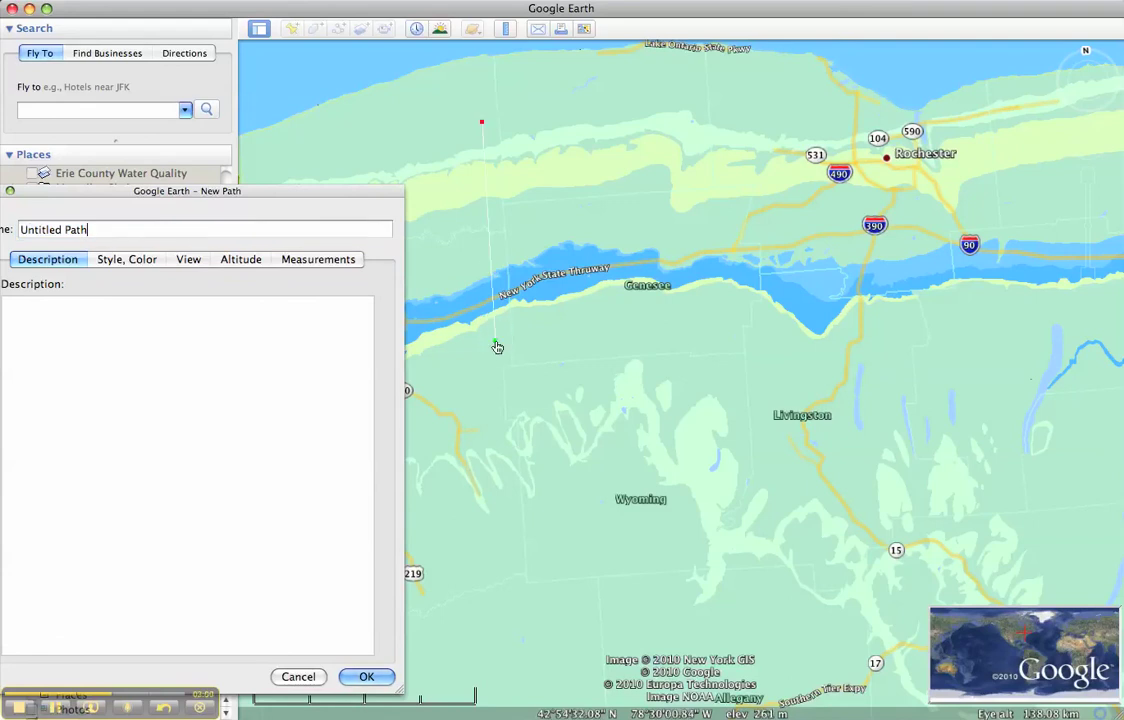
click(170, 238)
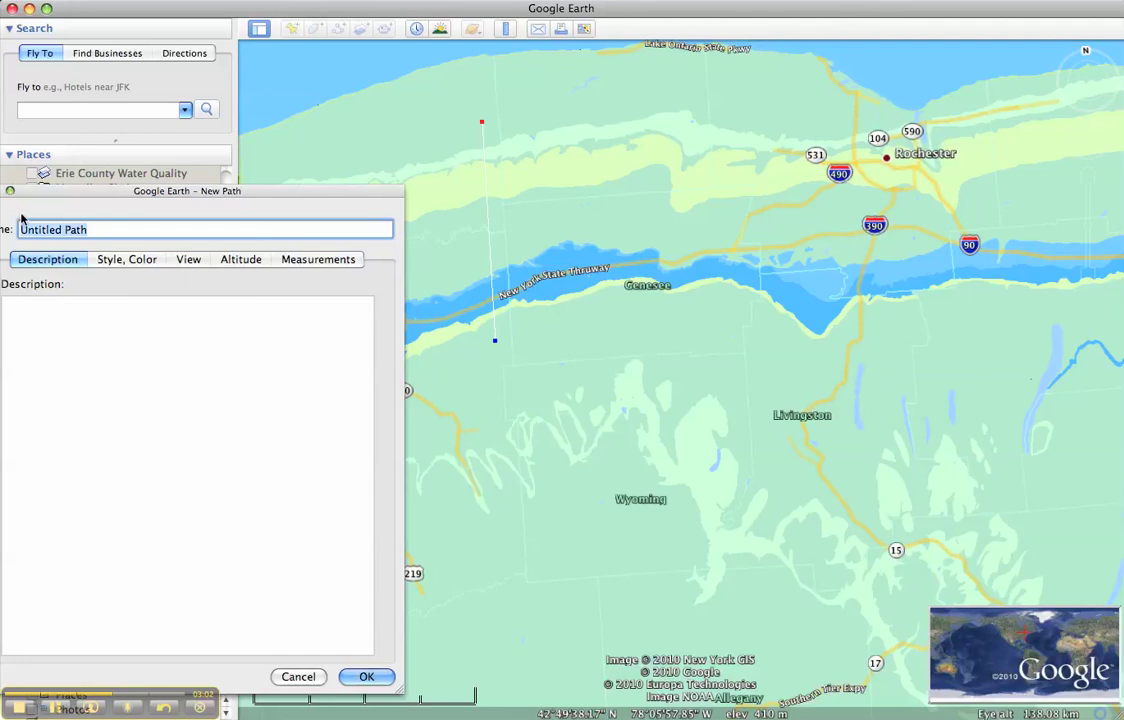
text(Pr)
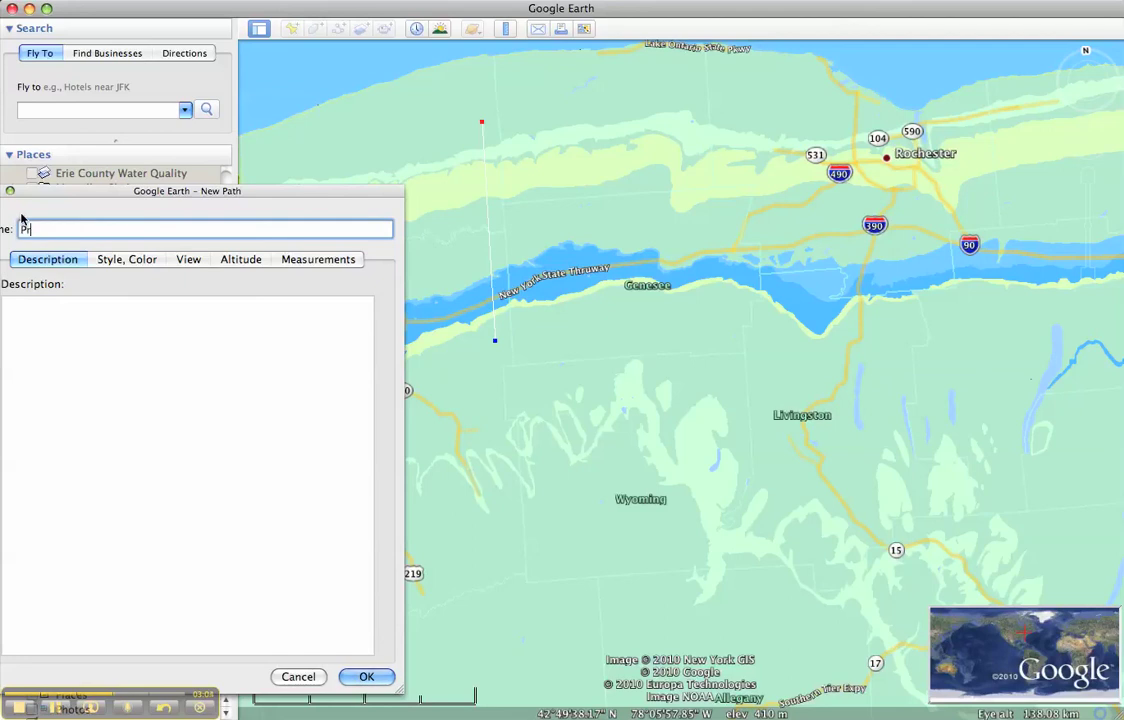
text(ofile Show Off)
click(362, 677)
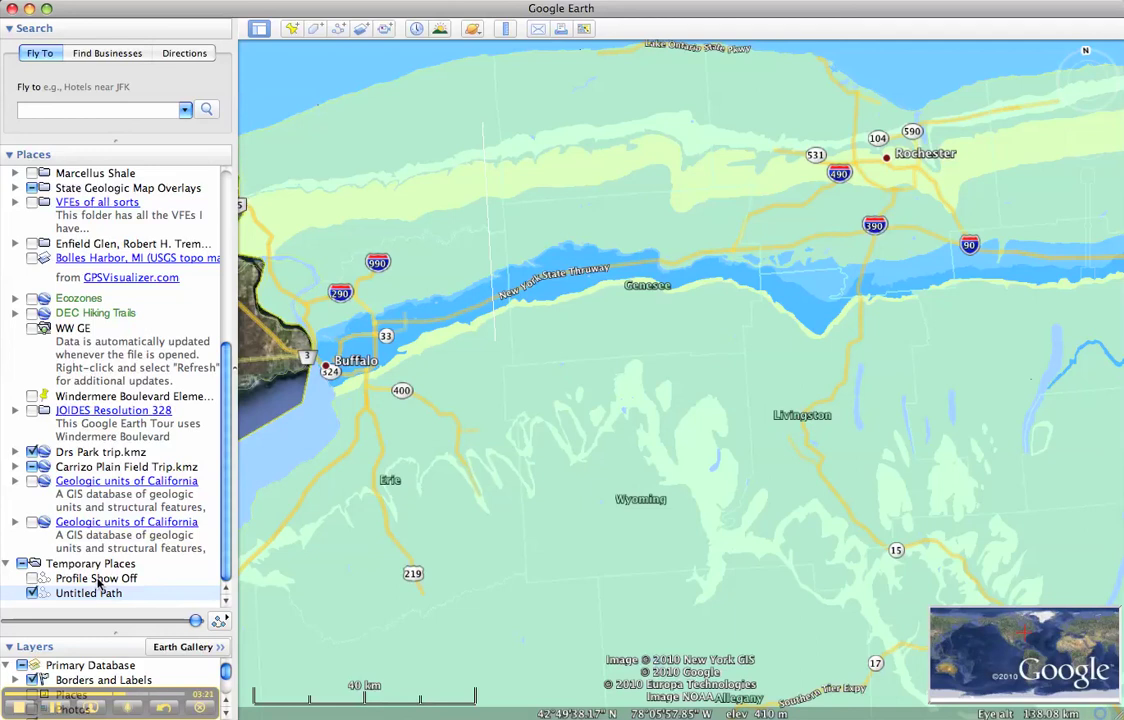
click(55, 710)
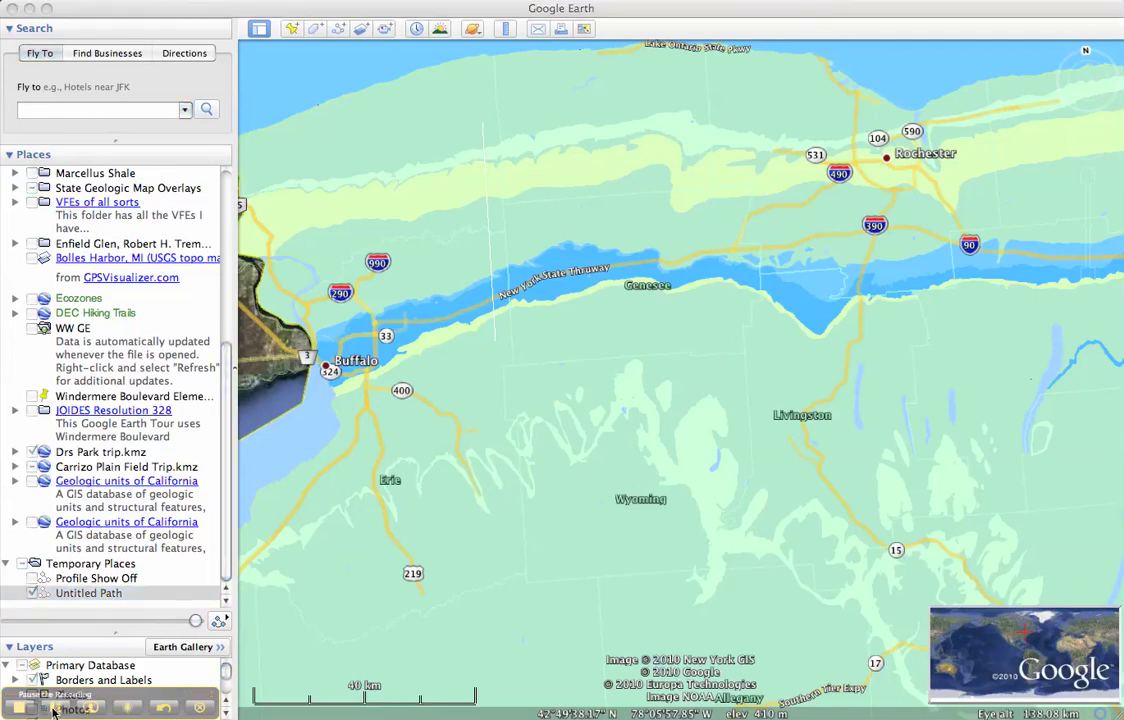
click(72, 572)
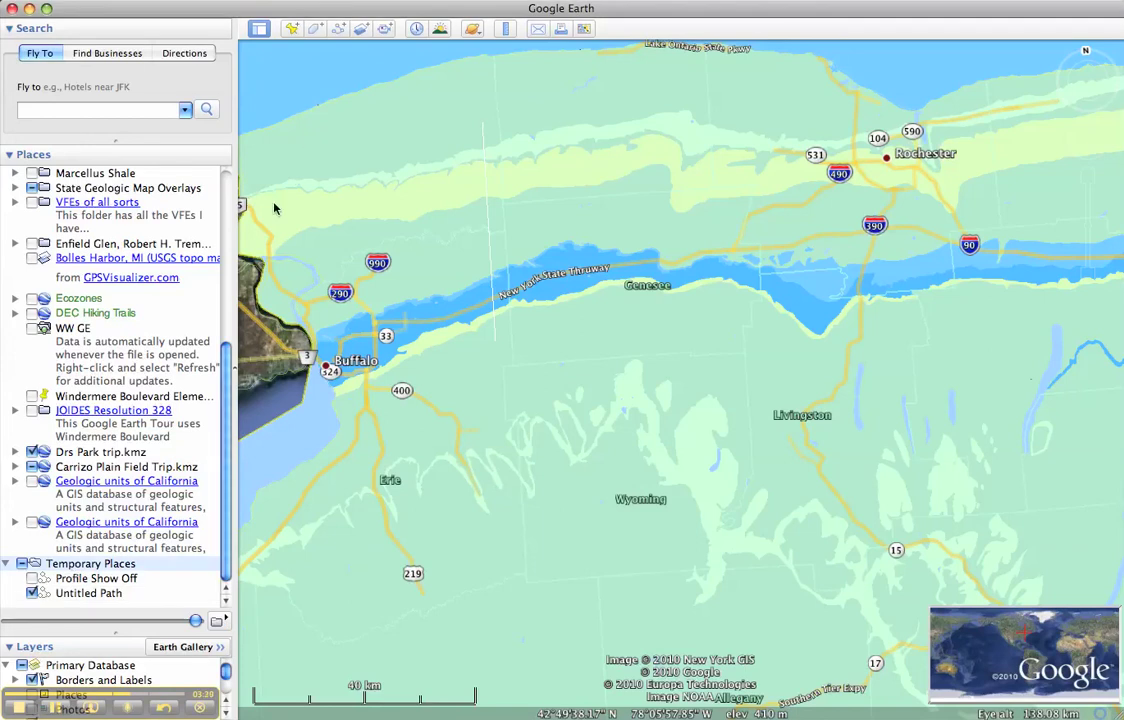
click(97, 594)
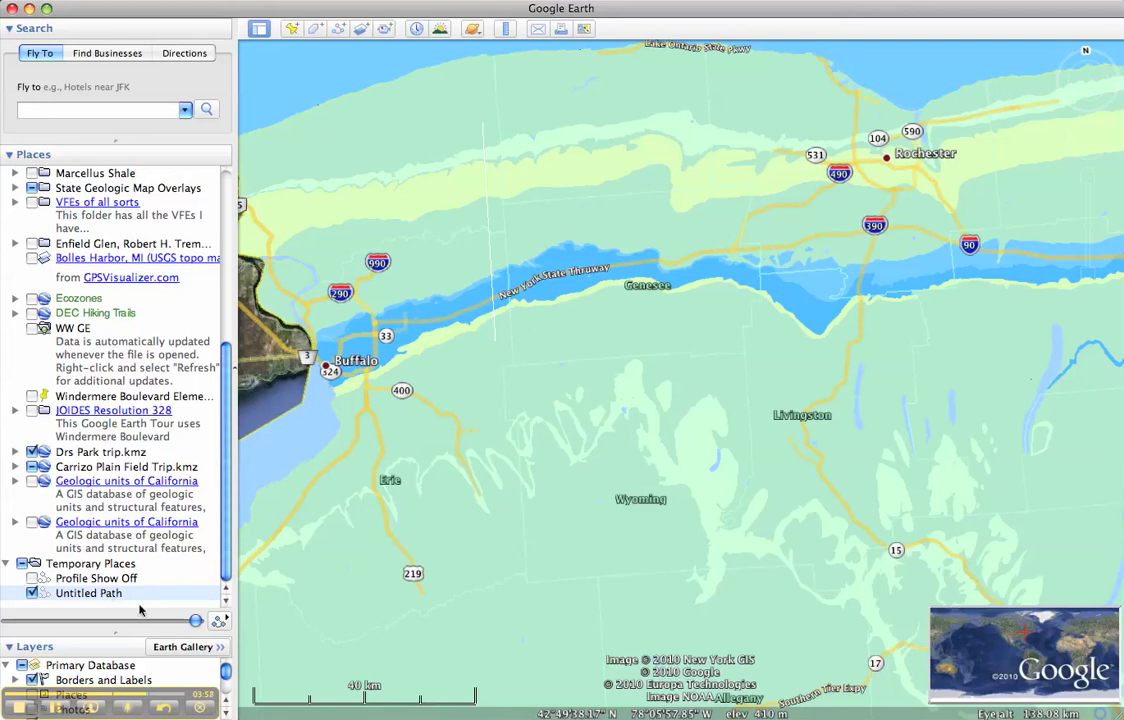
- Show the new path's elevation profile: 39.5 km, rising from 111 m to 262 m
click(82, 596)
right_click(83, 595)
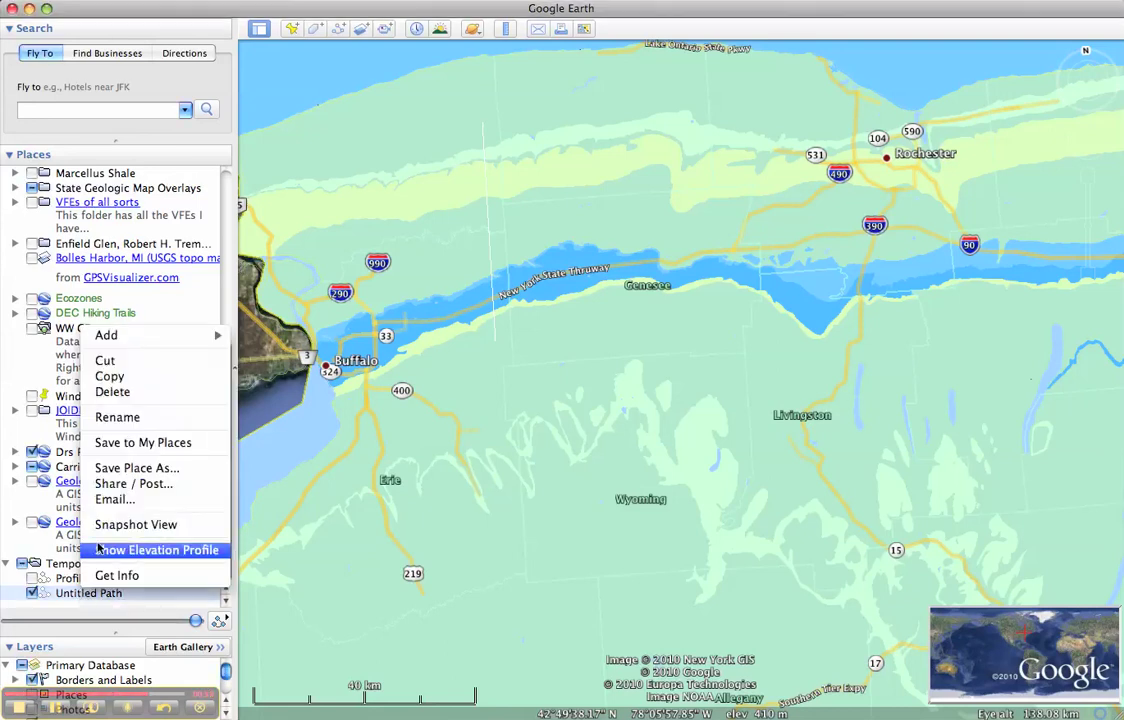
click(113, 551)
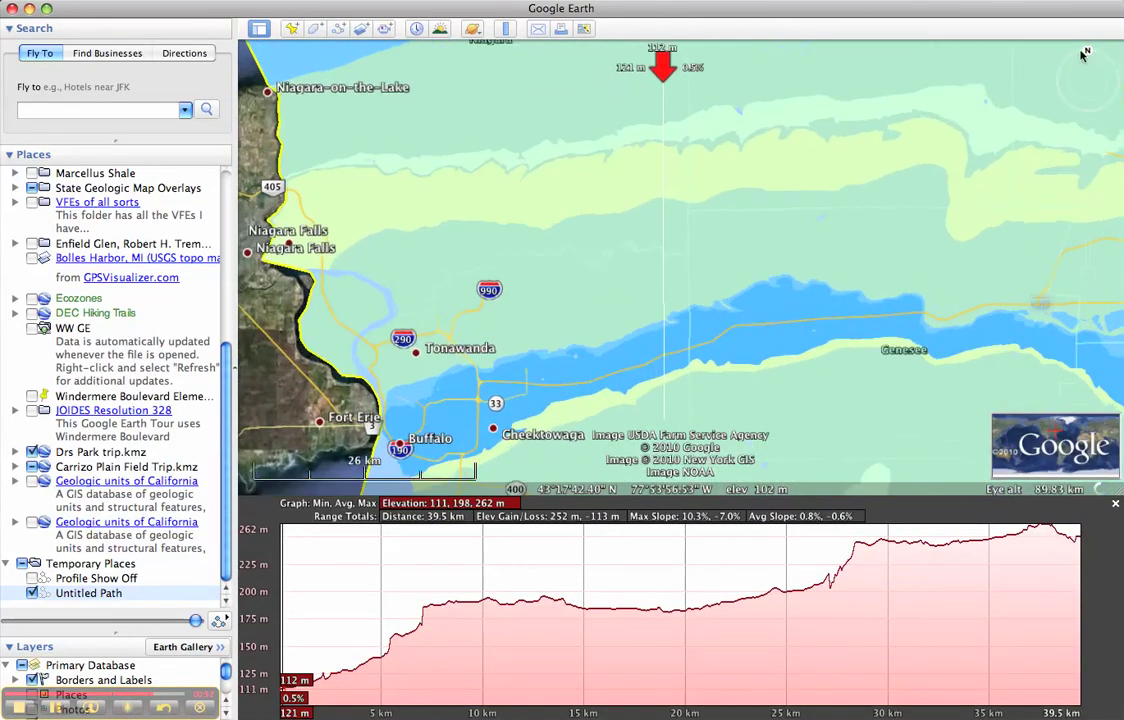
- Rotate the map with the compass ring and zoom in around the path
drag(1089, 56, 1050, 82)
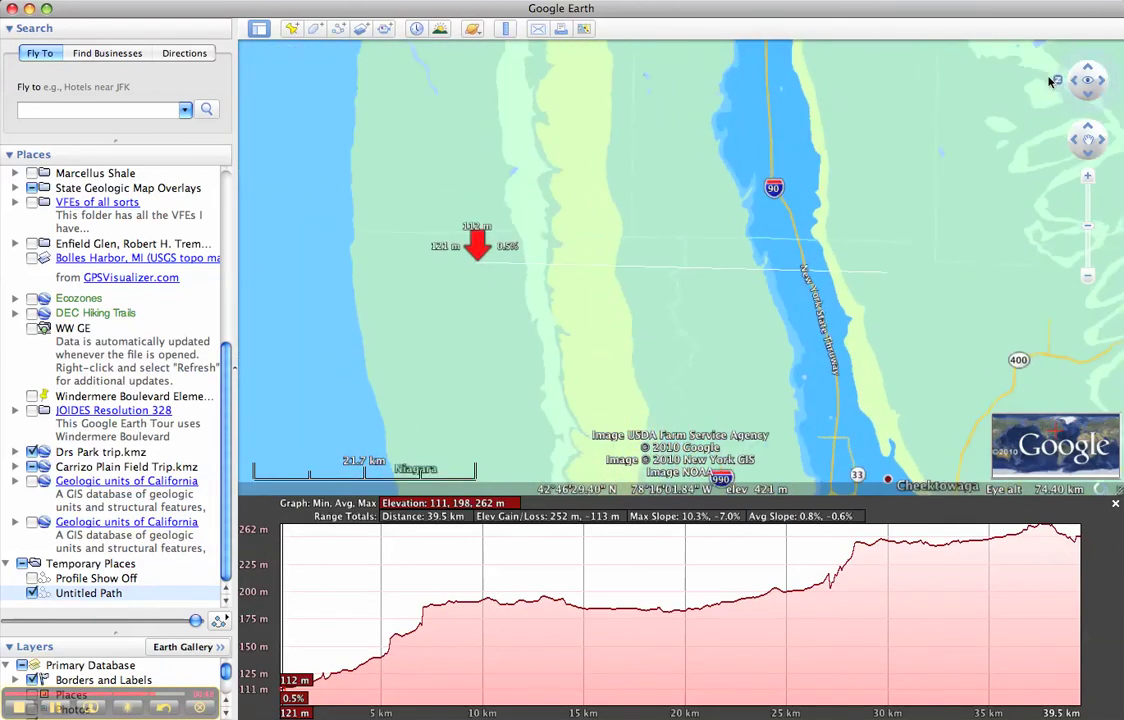
scroll(996, 253, up, 3)
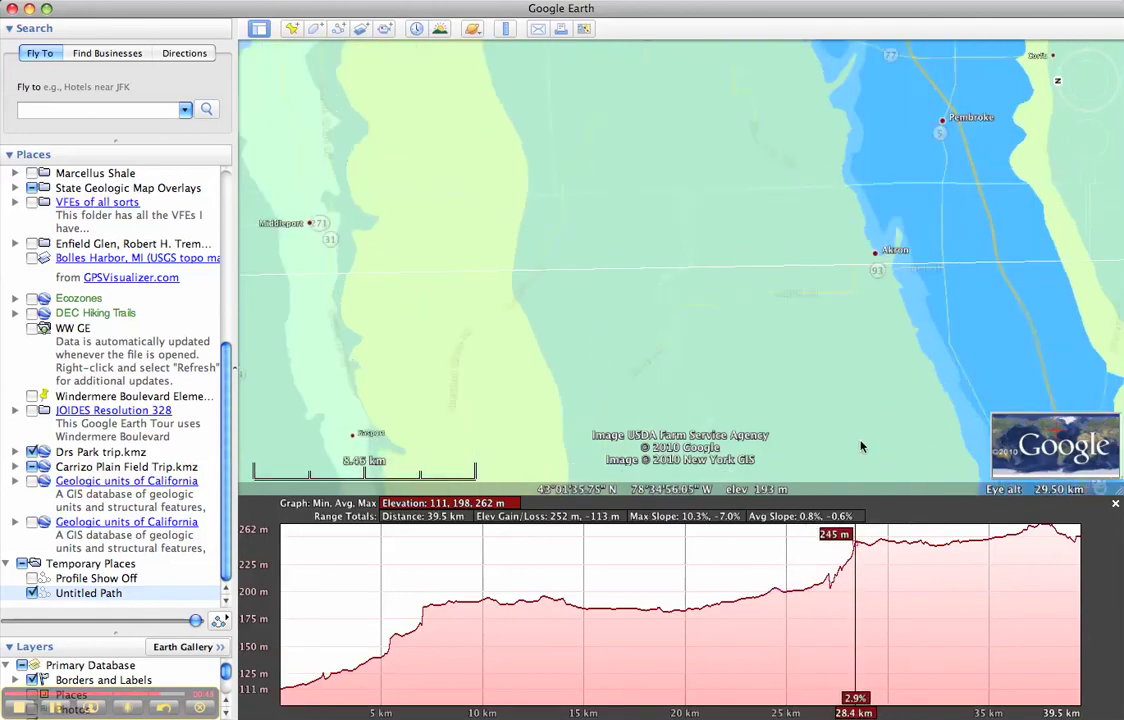
scroll(861, 446, up, 3)
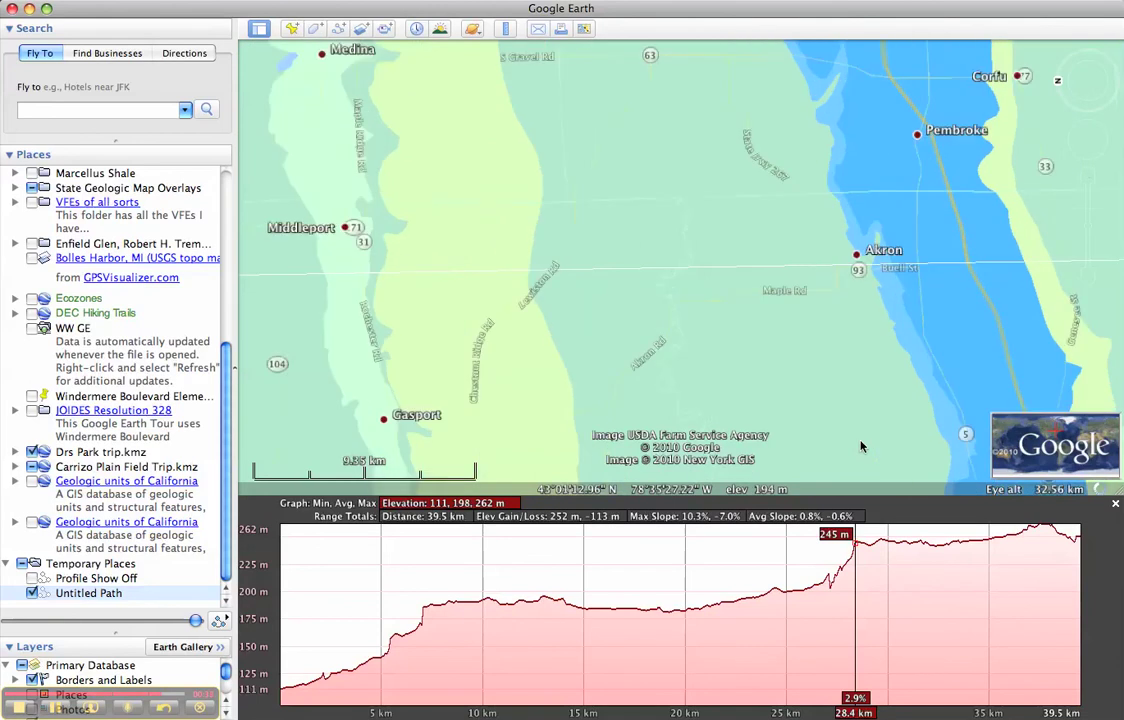
mouse_move(1070, 282)
click(1087, 226)
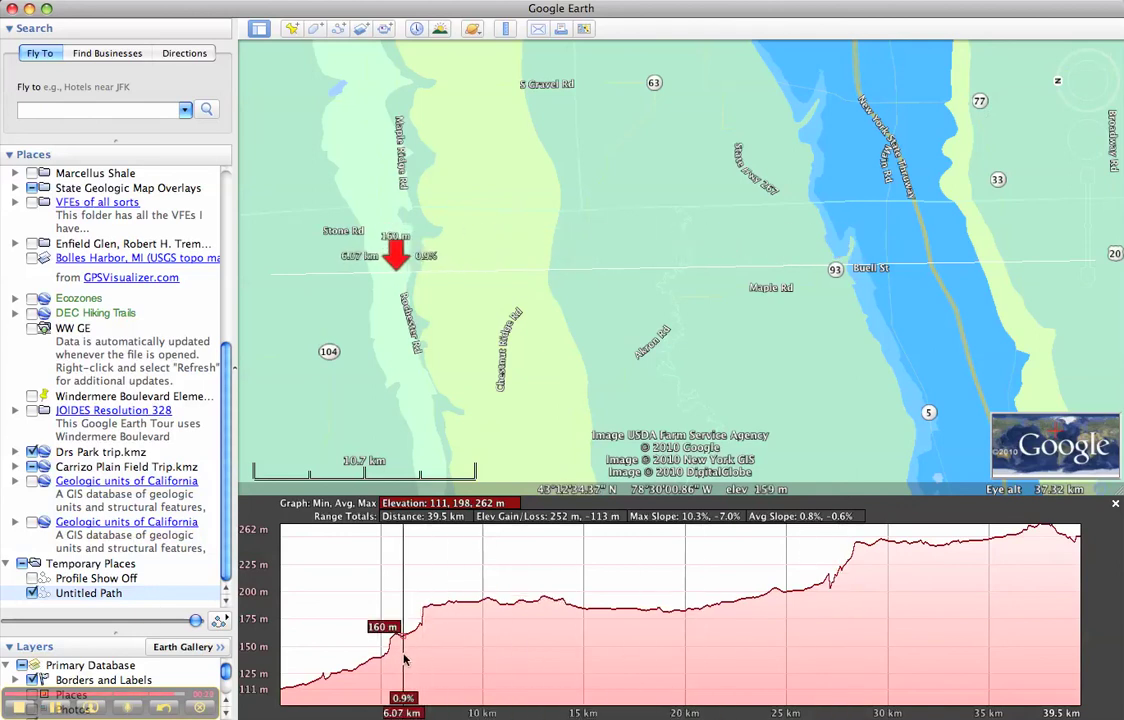
click(57, 709)
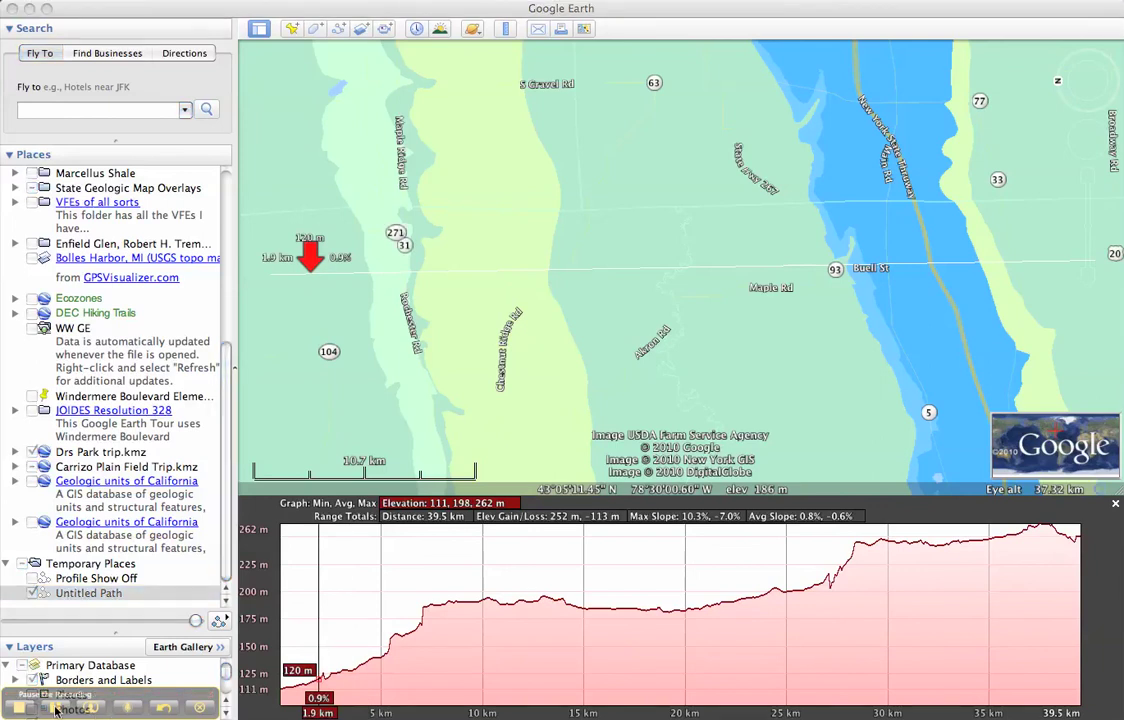